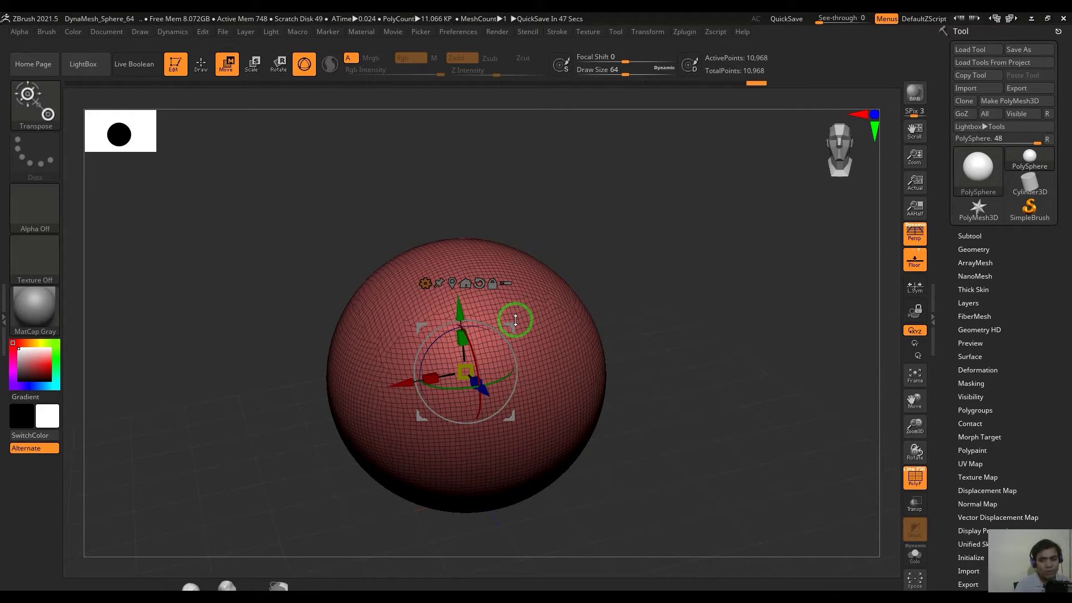
- Select the Move brush and try pulling a small bump out of the sphere's side
click(424, 284)
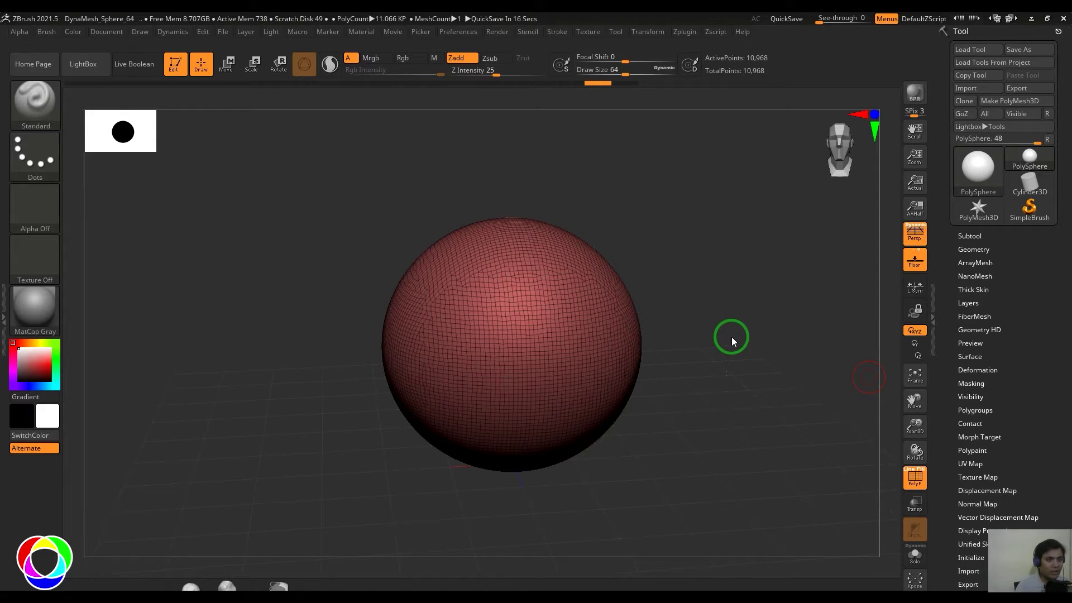
mouse_move(782, 404)
mouse_down()
mouse_move(742, 378)
mouse_move(766, 388)
mouse_move(769, 405)
mouse_up()
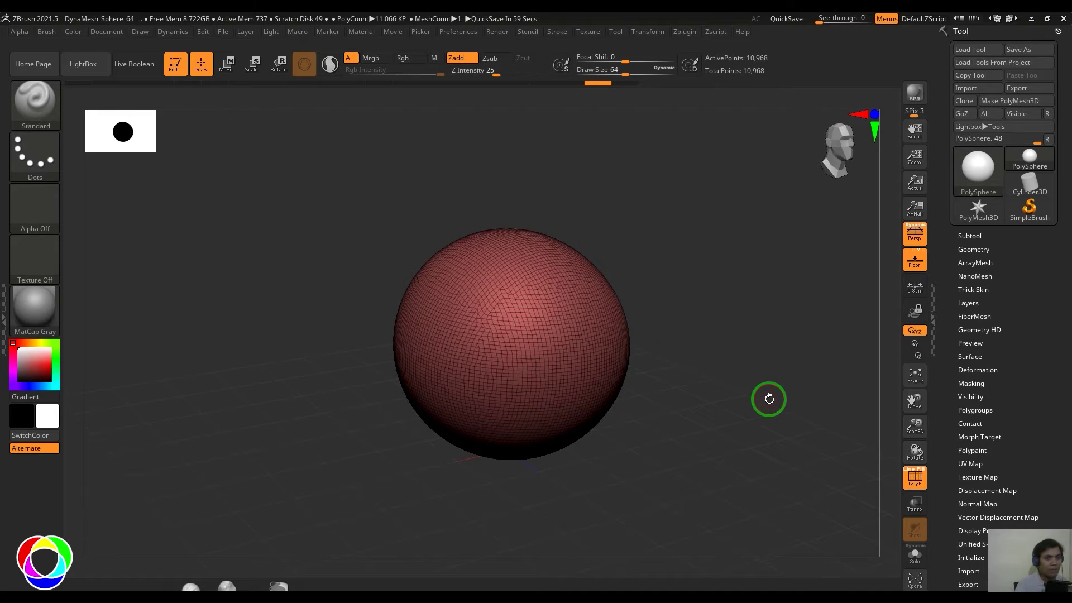
key(b)
key(m)
key(v)
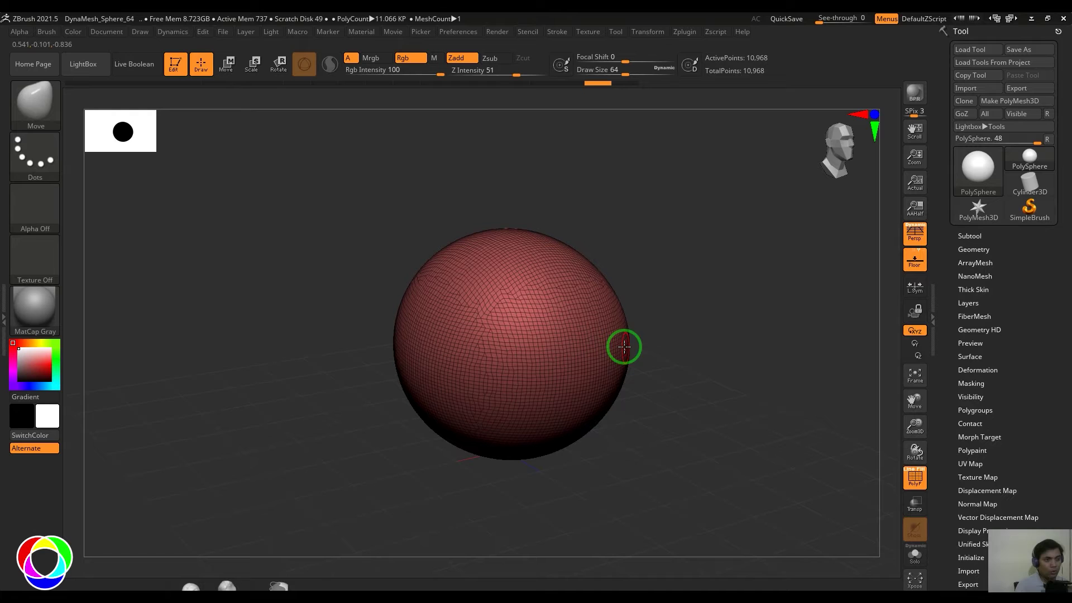
mouse_move(623, 355)
mouse_down()
mouse_move(646, 342)
mouse_move(626, 358)
mouse_up()
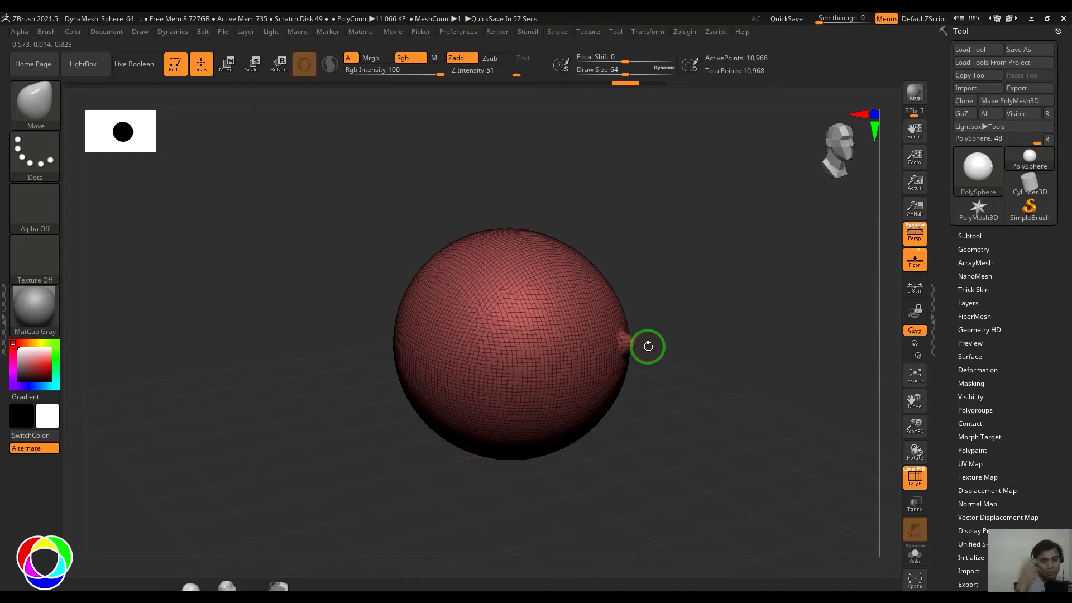
key(ctrl+z)
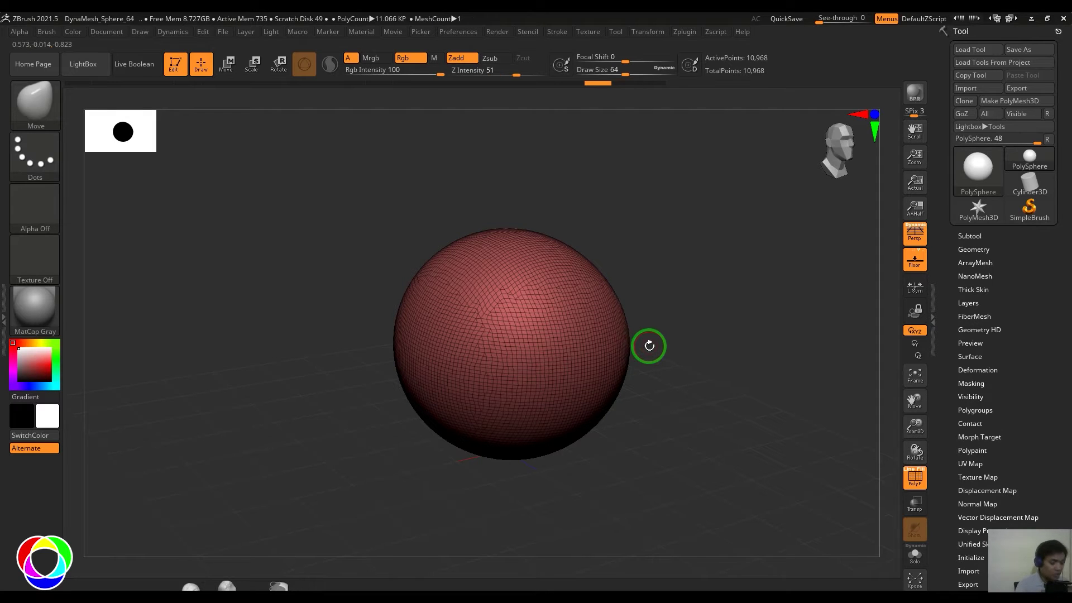
- Switch to the transform gizmo and apply the Deformer to the sphere
key(w)
drag(649, 345, 691, 349)
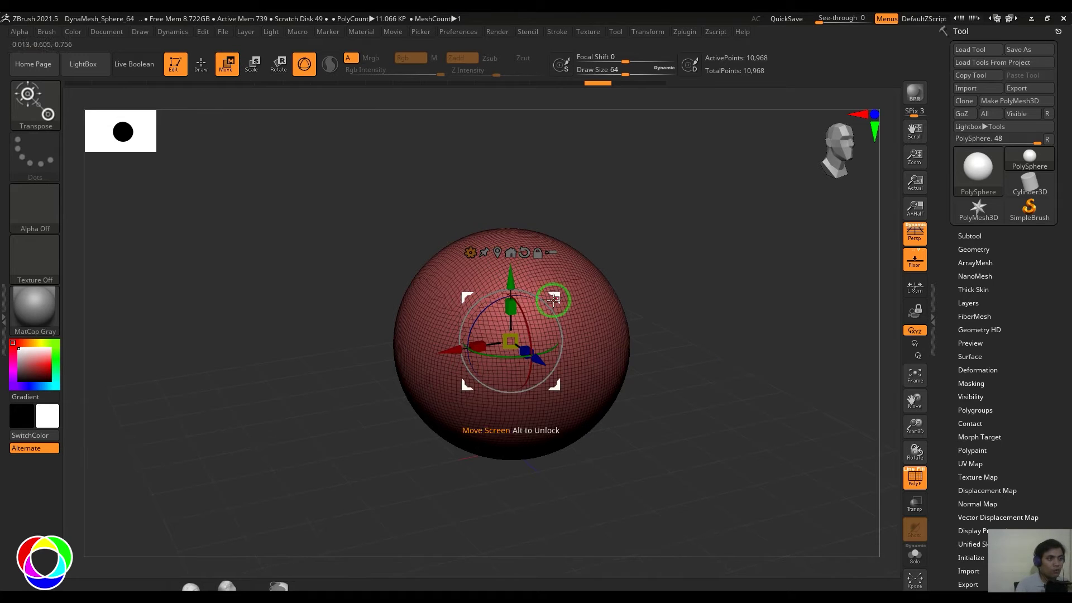
click(469, 252)
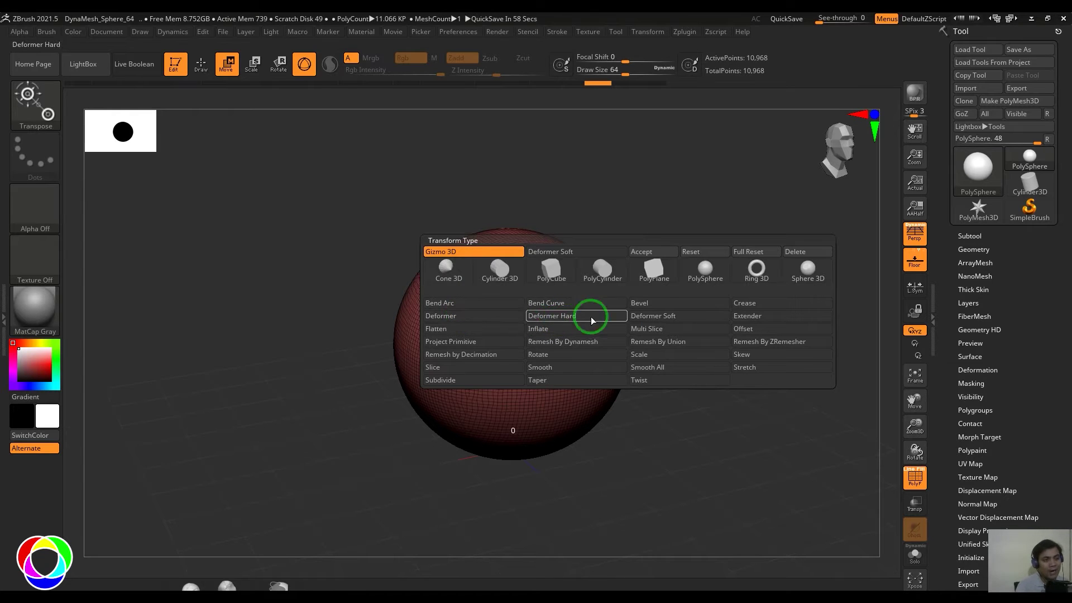
click(468, 320)
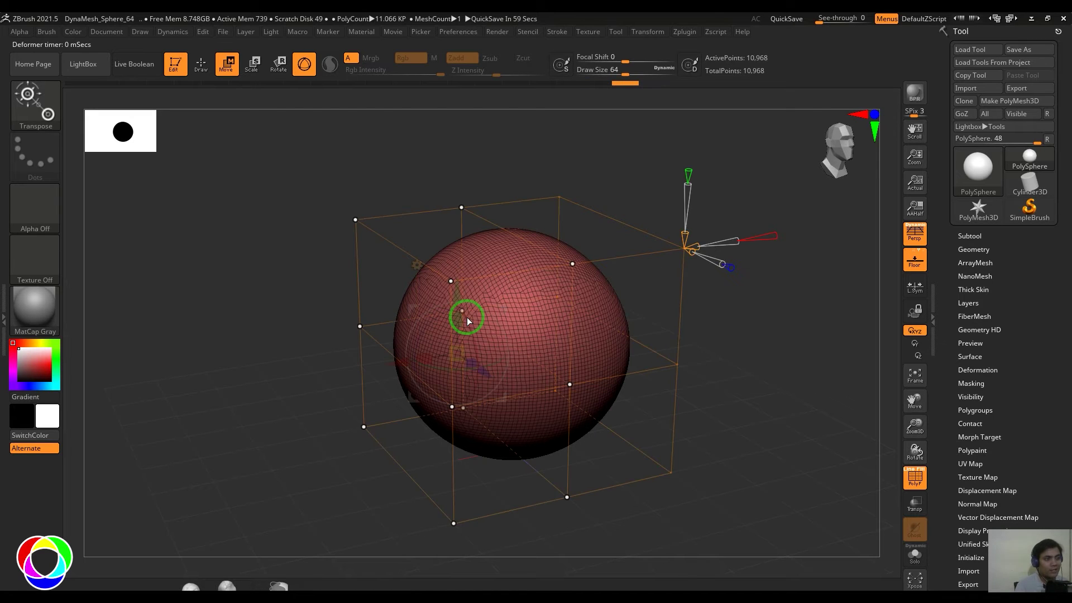
- Set the deformer's X symmetry to 0 and try moving an upper corner control point outward
drag(797, 337, 803, 350)
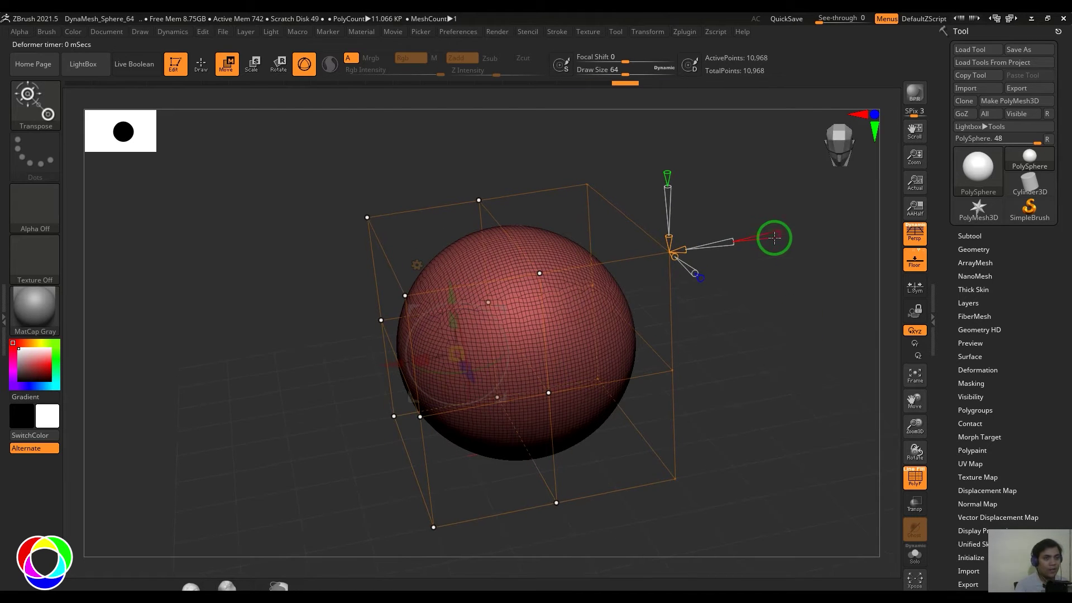
mouse_move(679, 249)
mouse_move(778, 235)
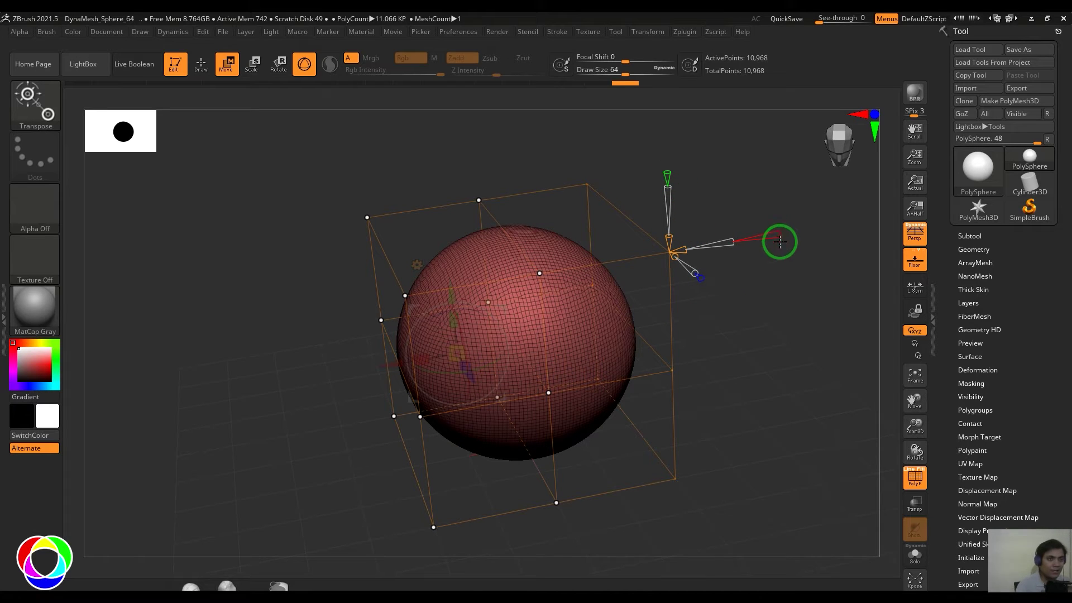
mouse_move(779, 241)
mouse_down()
mouse_move(740, 244)
mouse_move(789, 242)
mouse_move(742, 249)
mouse_up()
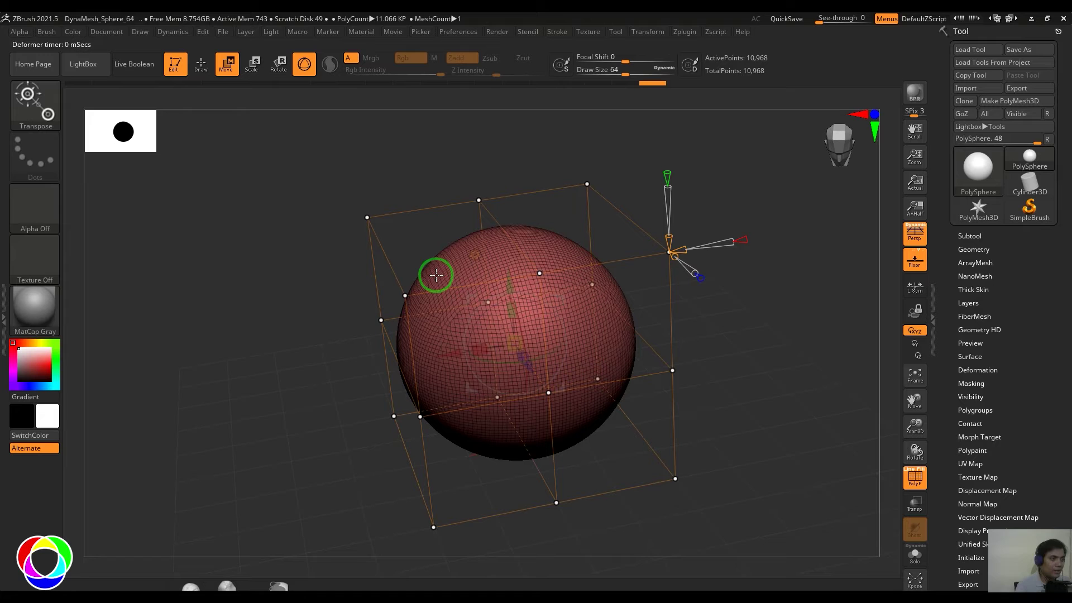
drag(367, 216, 303, 199)
key(ctrl+z)
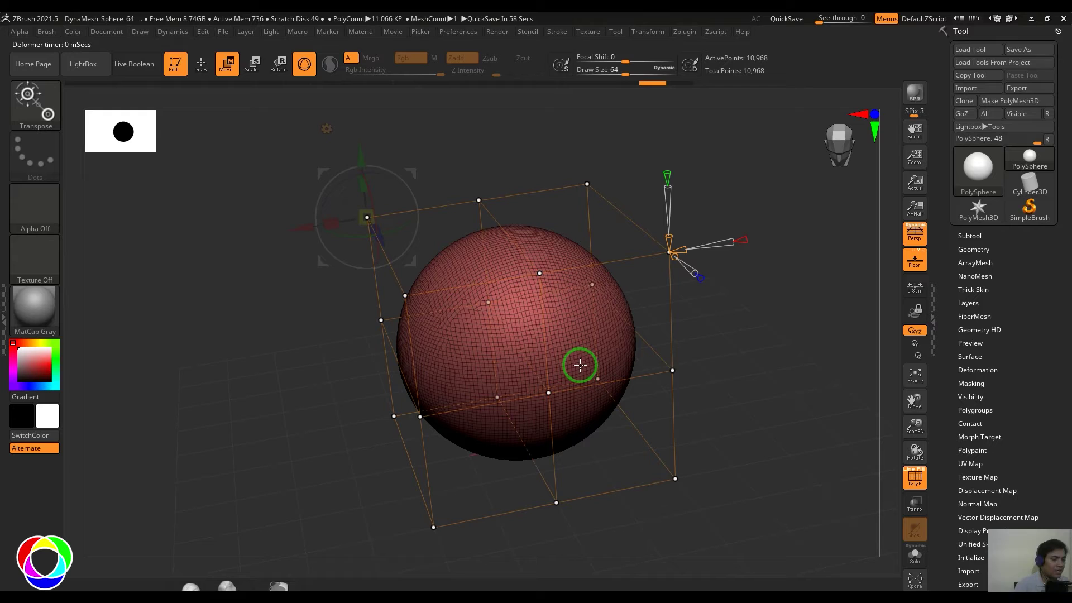
- Set the deformer's X divisions to 5 and try raising and lowering the control points along the cage's upper rear edge
click(685, 247)
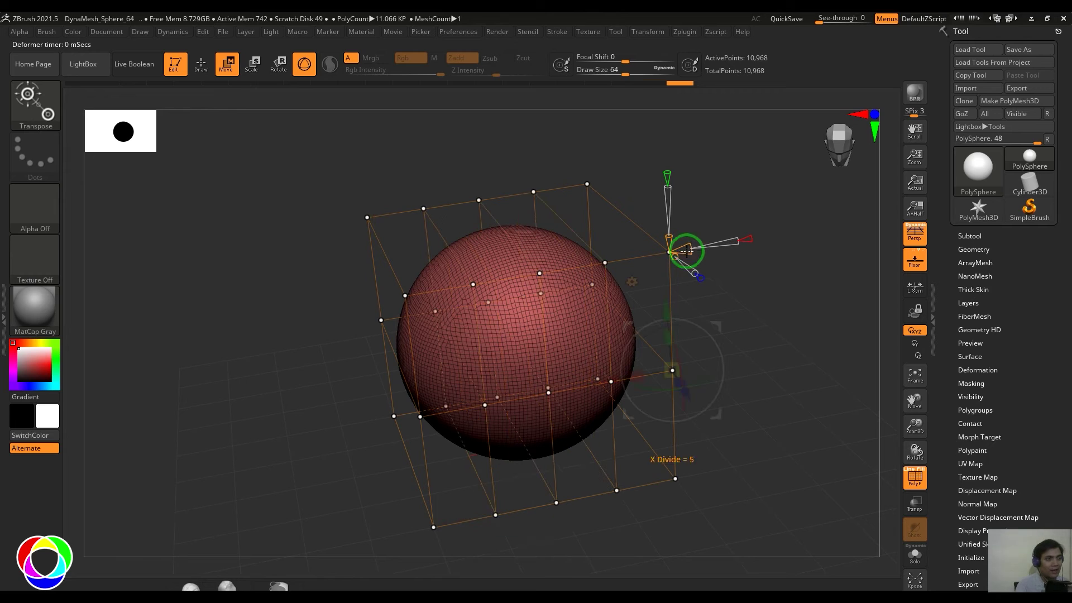
drag(424, 210, 388, 175)
drag(479, 199, 483, 230)
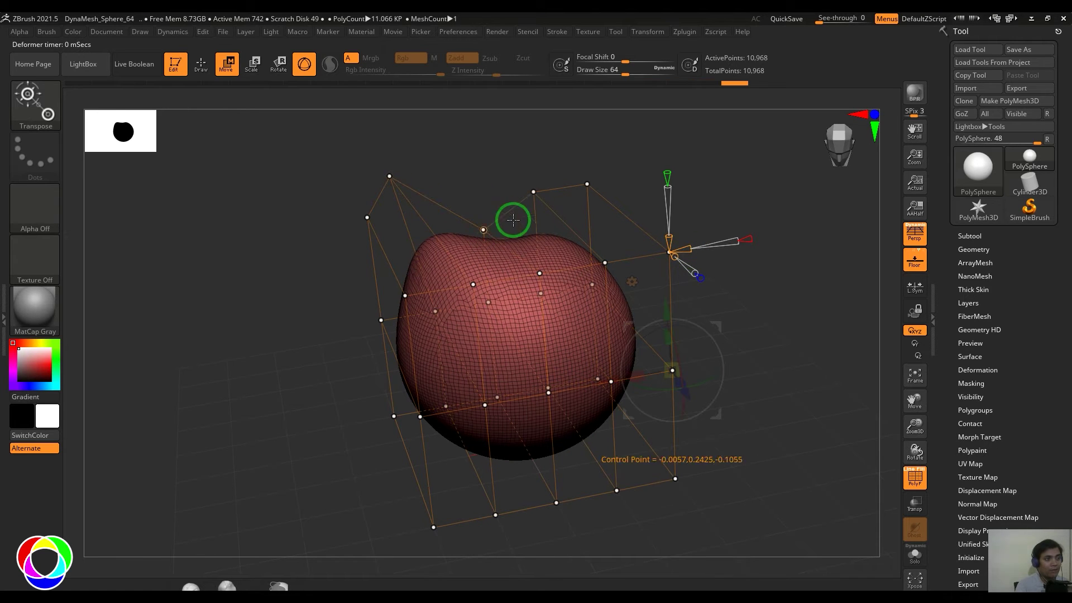
drag(534, 192, 520, 162)
drag(587, 183, 589, 193)
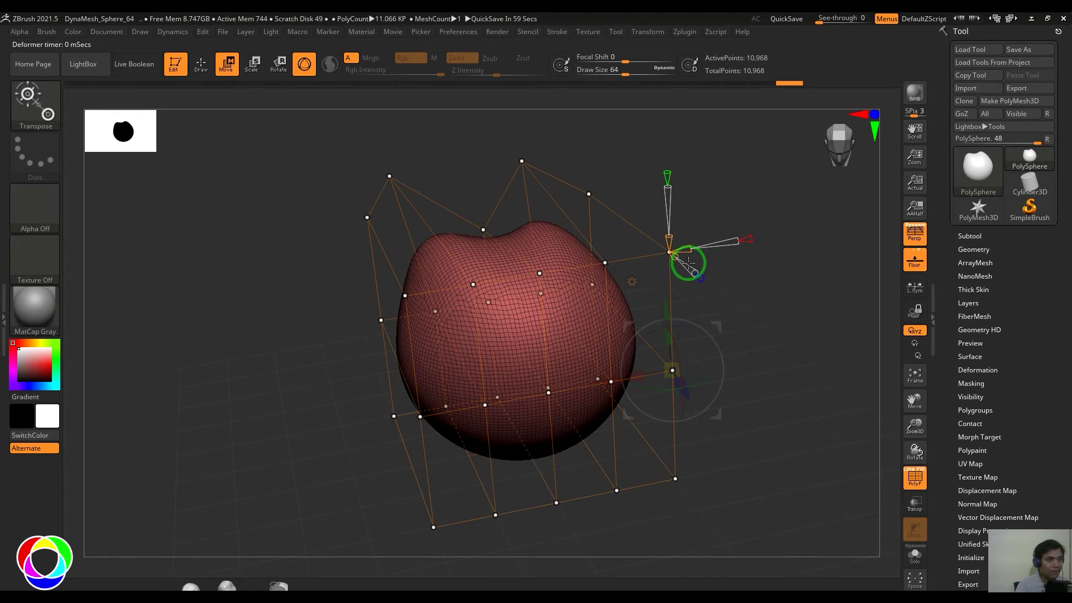
key(ctrl+z)
key(ctrl+z)
key(ctrl+z)
key(ctrl+z)
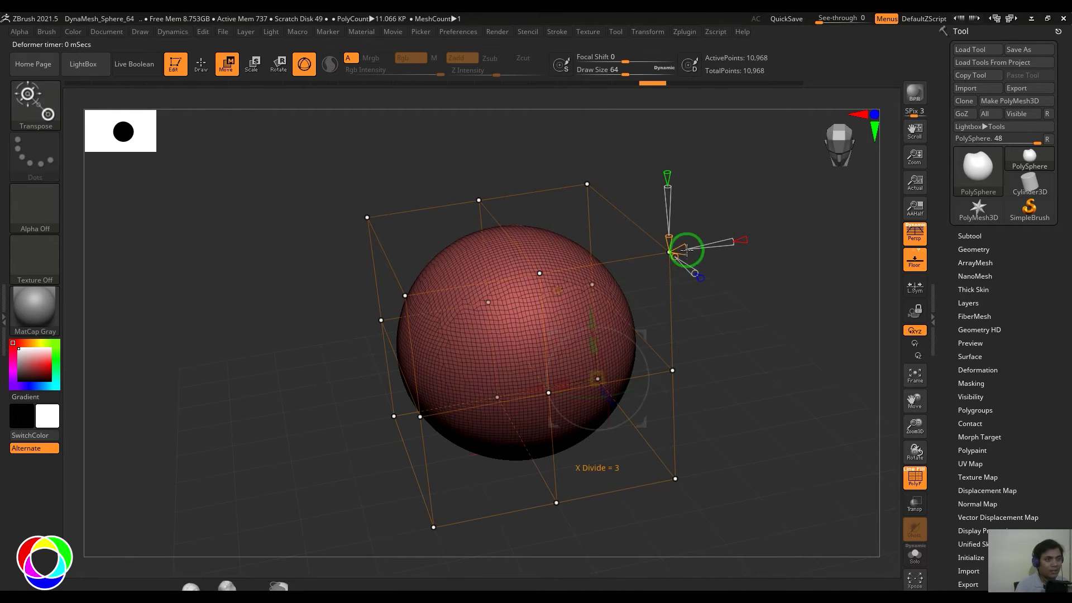
- Try moving the upper rear corner and middle control points outward with X divisions at 3
mouse_move(688, 248)
mouse_down()
mouse_move(677, 251)
mouse_move(687, 258)
mouse_up()
drag(366, 218, 284, 166)
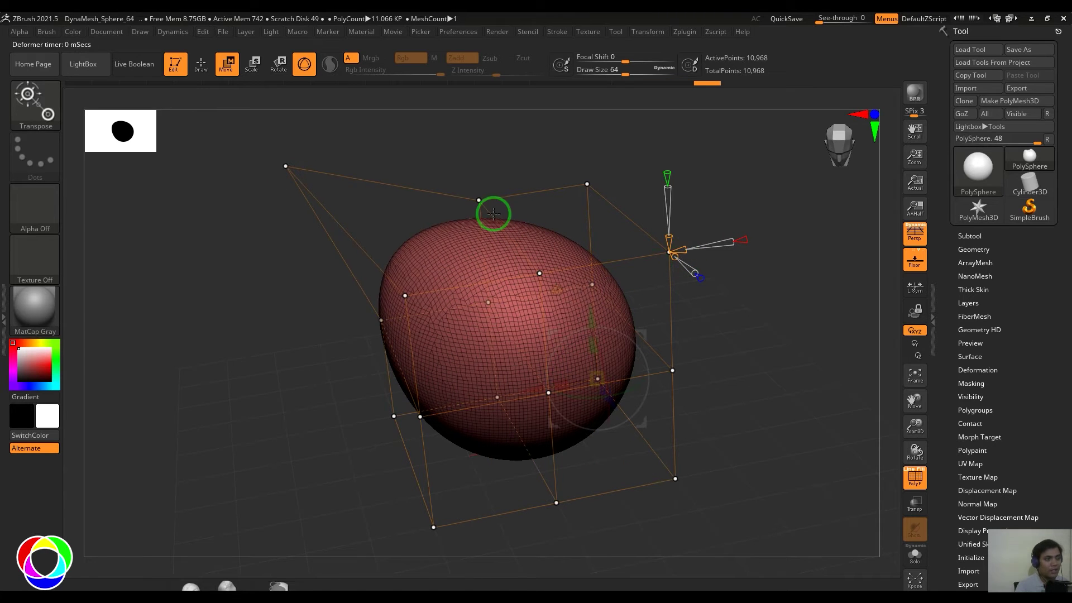
key(ctrl+z)
drag(478, 200, 470, 154)
key(ctrl+z)
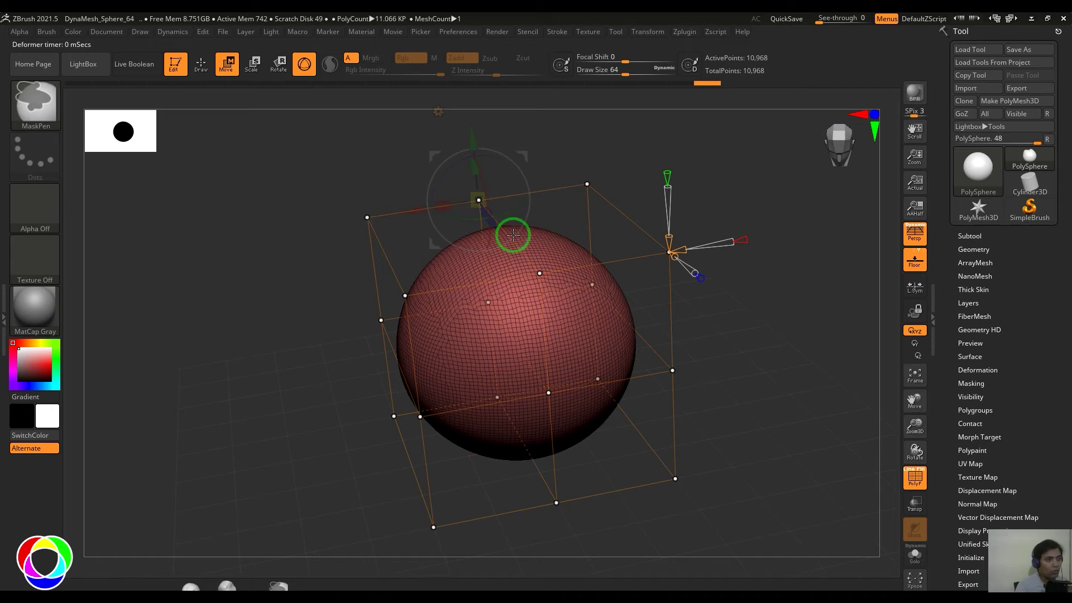
drag(366, 217, 326, 172)
key(ctrl+z)
- Set the deformer's X divisions to 13 and try pulling a side control point outward
drag(687, 246, 711, 246)
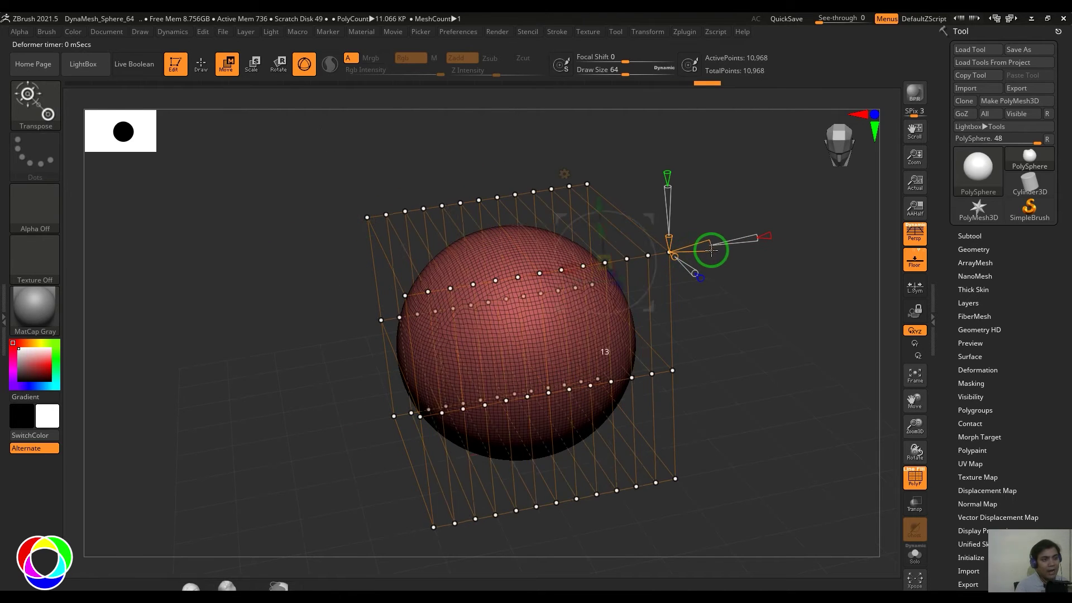
drag(674, 367, 721, 362)
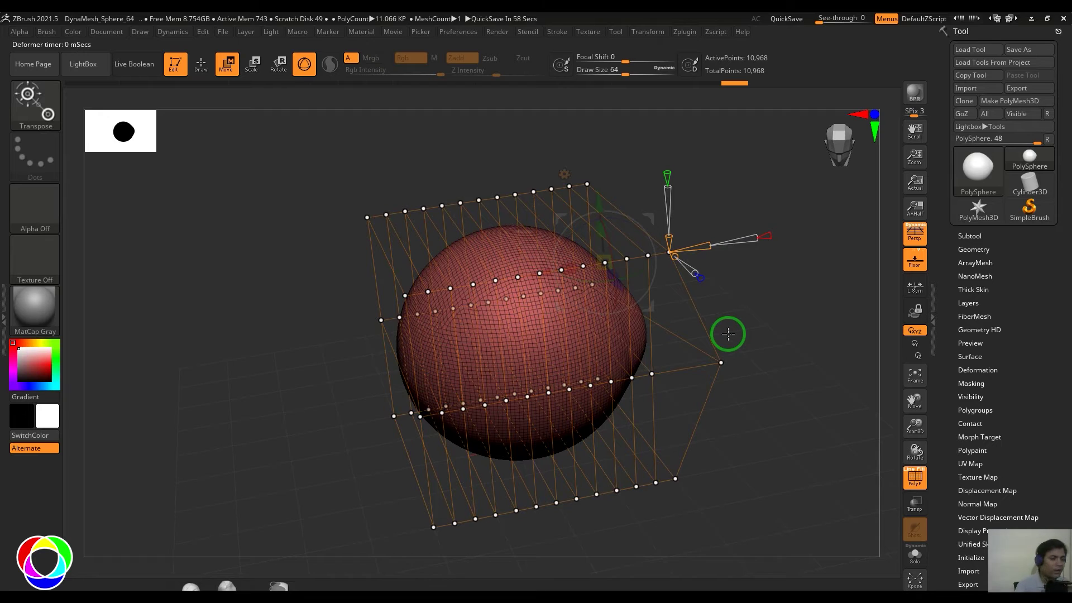
key(ctrl+z)
key(ctrl+z)
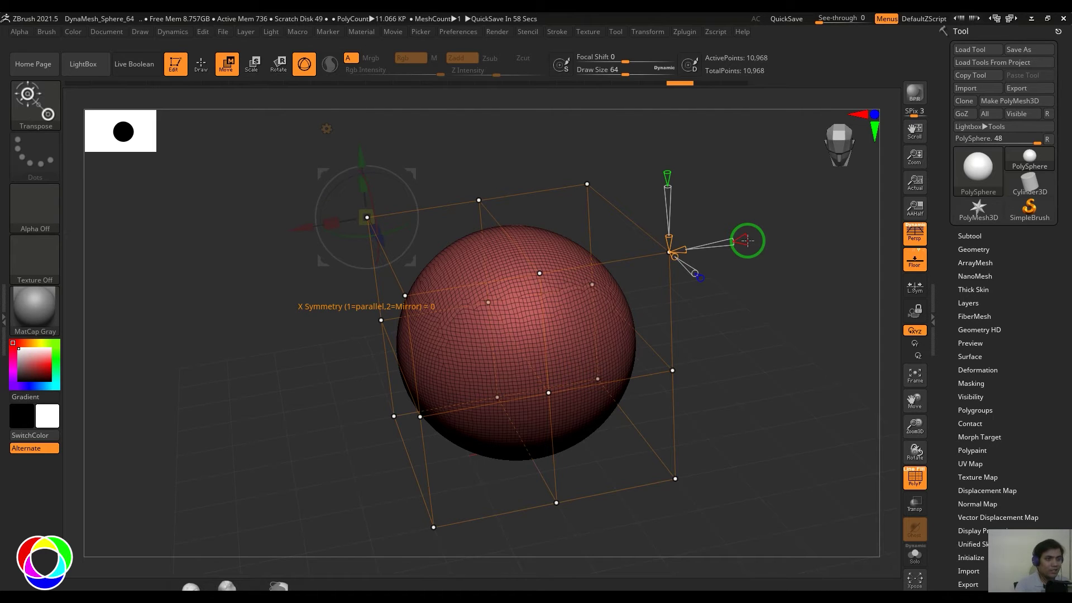
- Set the deformer's X symmetry to Mirror and try pulling the upper front and rear corner control points outward
mouse_move(748, 240)
mouse_down()
mouse_move(764, 240)
mouse_move(742, 249)
mouse_move(759, 242)
mouse_up()
mouse_move(406, 295)
mouse_down()
mouse_move(289, 310)
mouse_move(407, 299)
mouse_move(328, 302)
mouse_move(335, 295)
mouse_up()
key(ctrl+z)
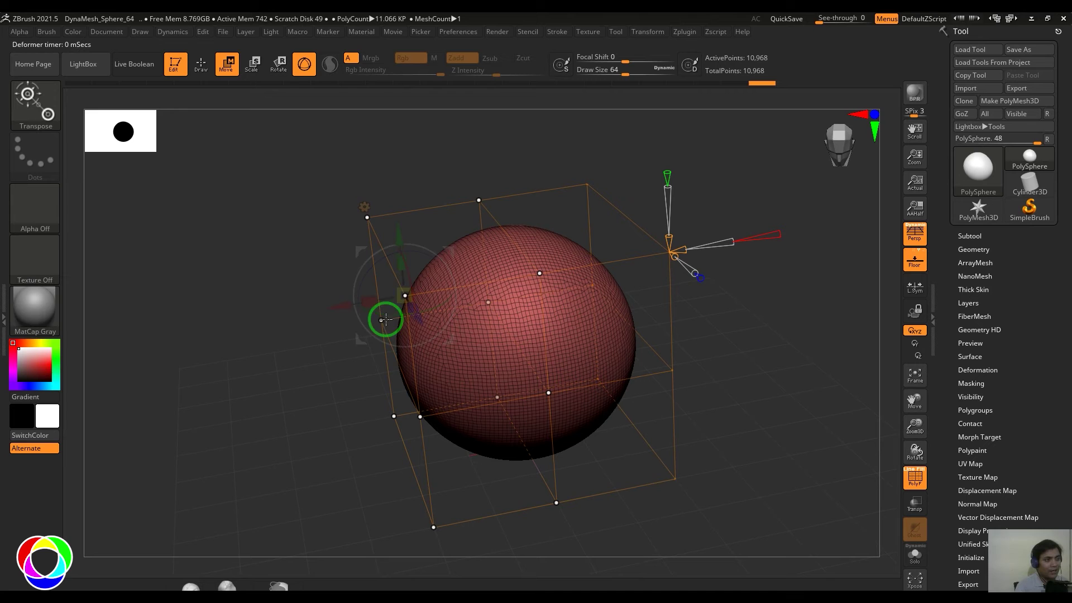
drag(367, 217, 244, 219)
drag(411, 315, 289, 307)
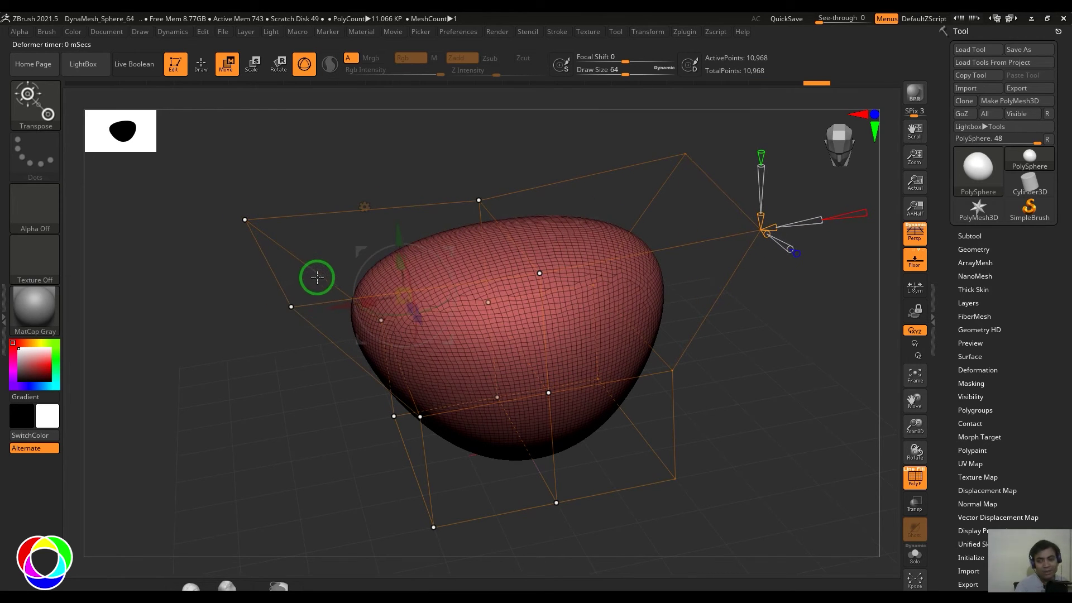
key(ctrl+z)
key(ctrl+z)
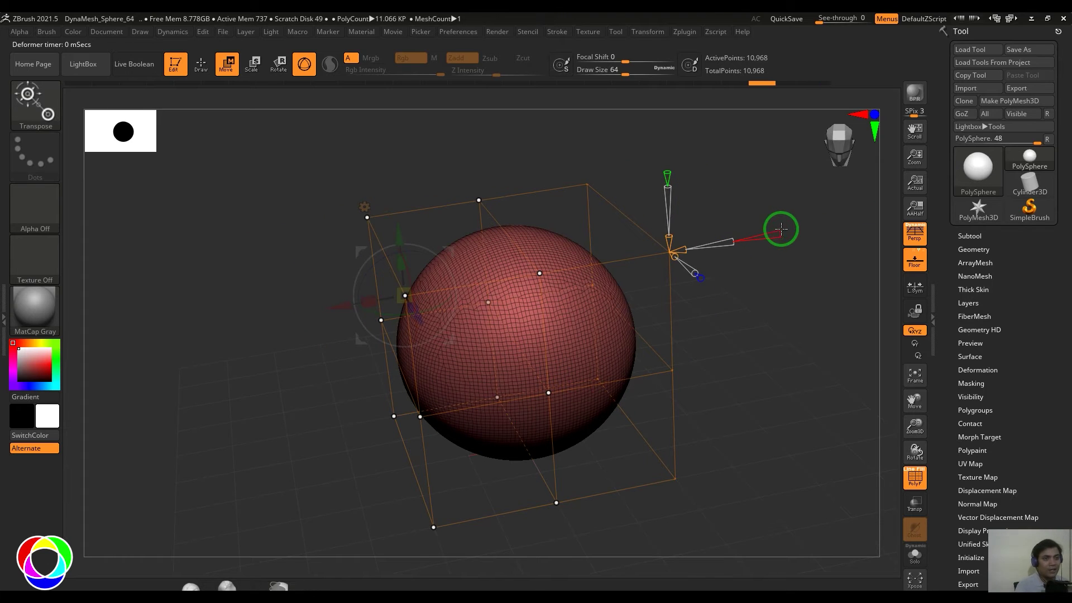
- Set the deformer's X symmetry to parallel and try moving the upper rear corner control point sideways
drag(780, 232, 764, 235)
drag(368, 217, 275, 216)
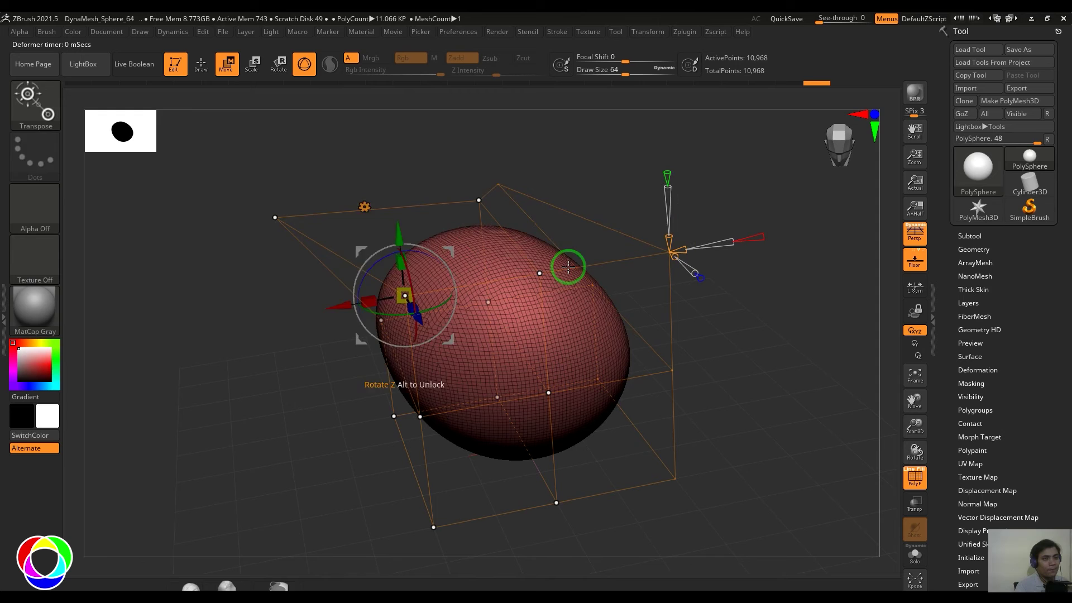
key(ctrl+z)
- Return the deformer's X symmetry to Mirror and test it by pulling the upper front corner control point outward
drag(761, 239, 817, 237)
drag(405, 296, 311, 298)
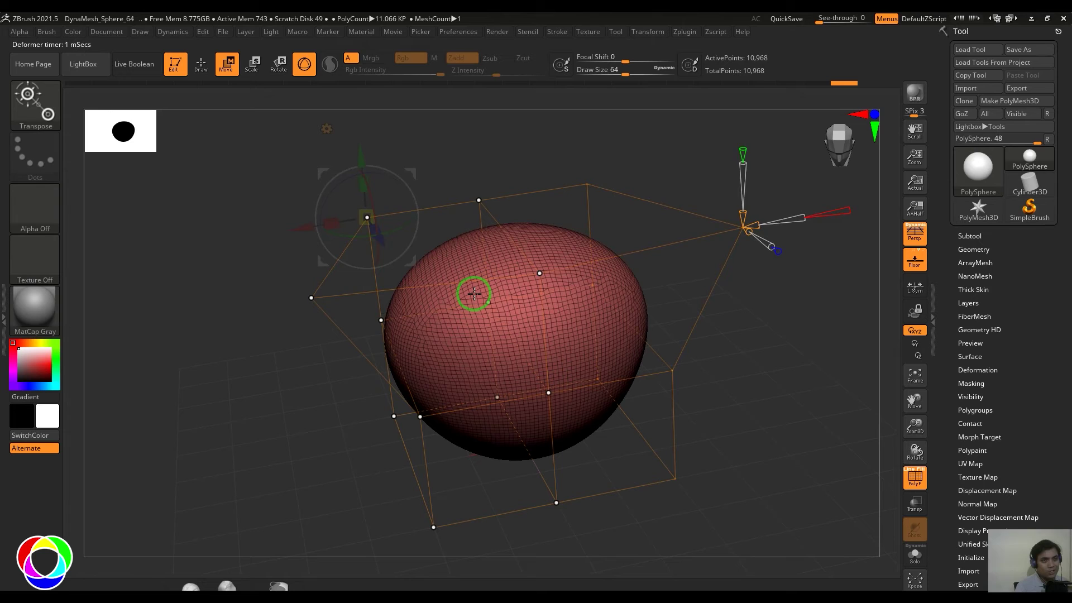
key(ctrl+z)
- Try increasing the deformer's X divisions
alt+drag(761, 333, 756, 341)
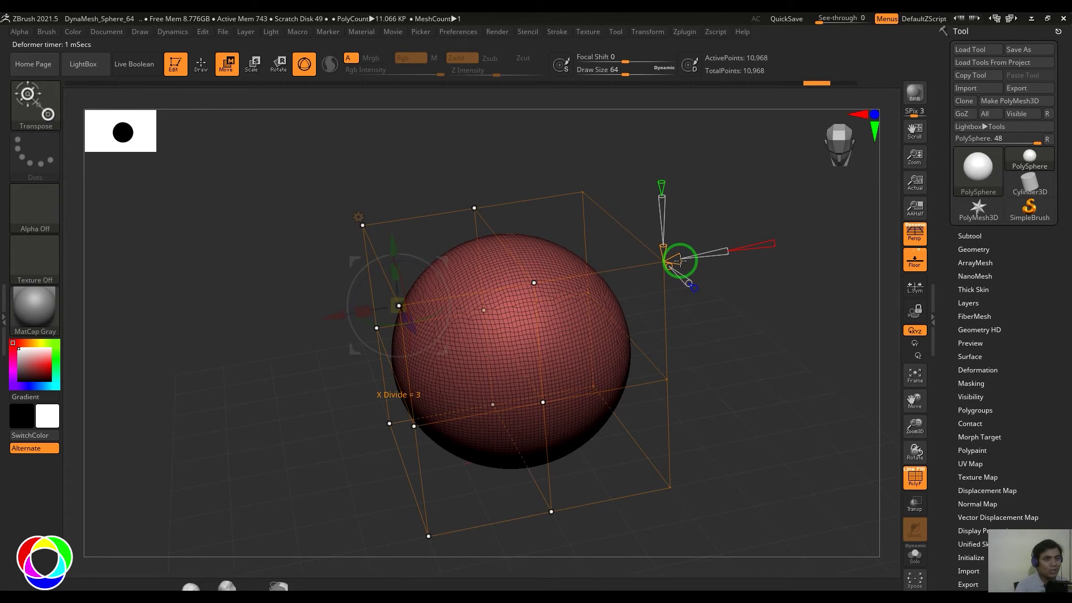
drag(680, 261, 698, 259)
key(ctrl+z)
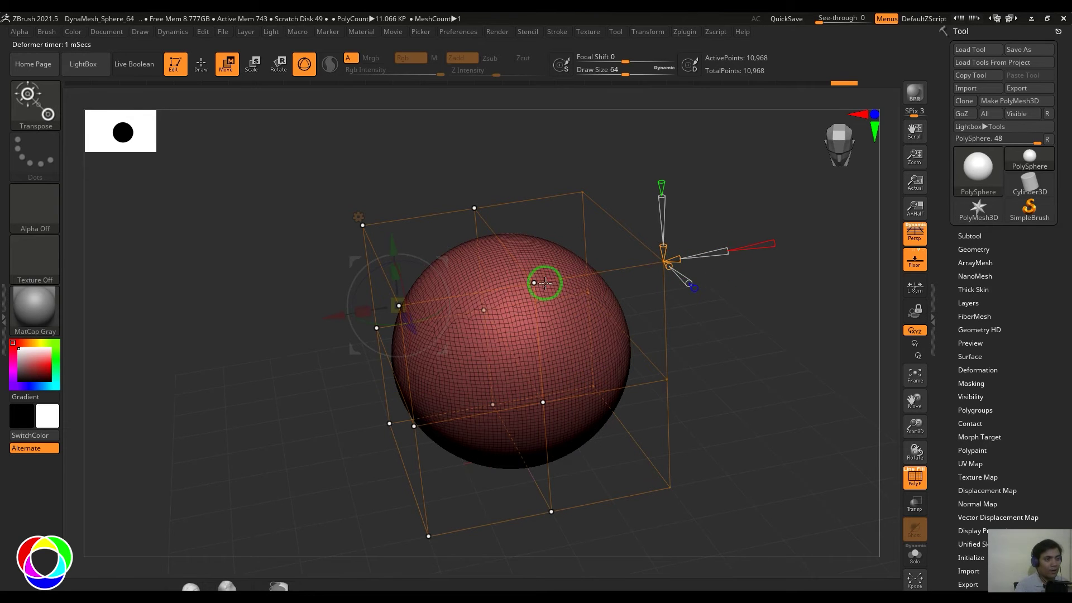
- Raise the top middle control points and reduce the deformer's X smoothness to shape the sphere into a pointed teardrop
drag(542, 283, 463, 138)
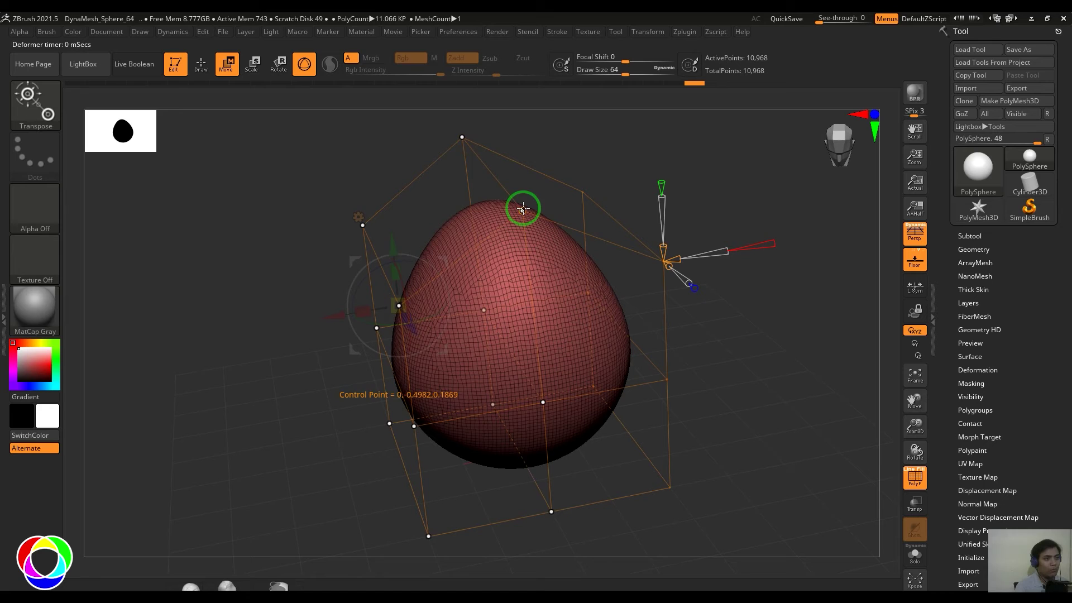
drag(521, 206, 518, 180)
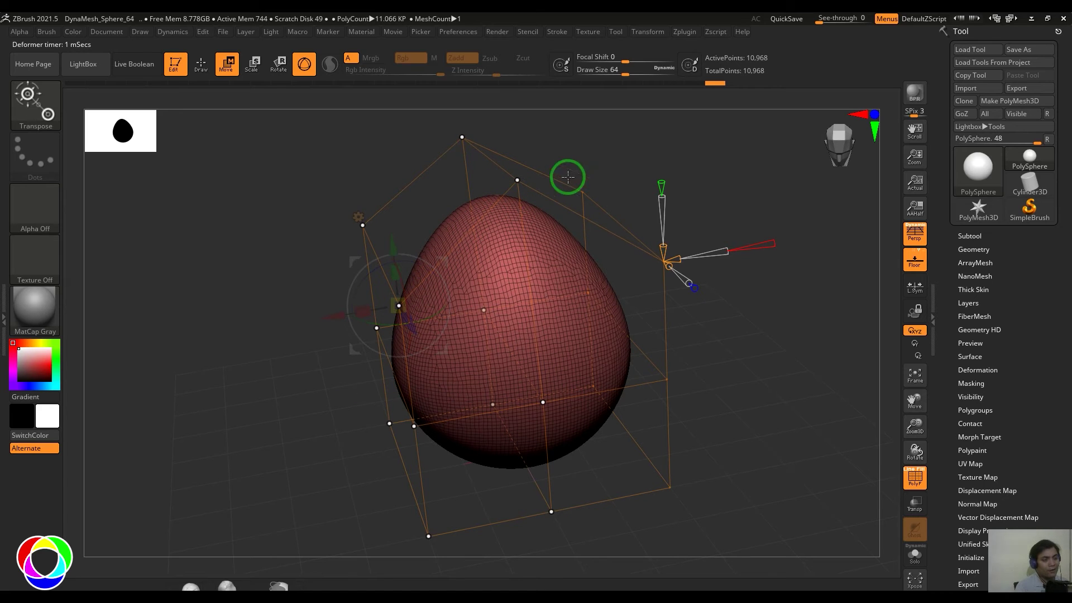
drag(726, 254, 690, 258)
- Pull an upper front corner control point outward to widen the teardrop, and lower the deformer's X smoothness to 0
mouse_move(720, 326)
alt+mouse_down()
mouse_move(725, 354)
mouse_move(704, 329)
alt+mouse_up()
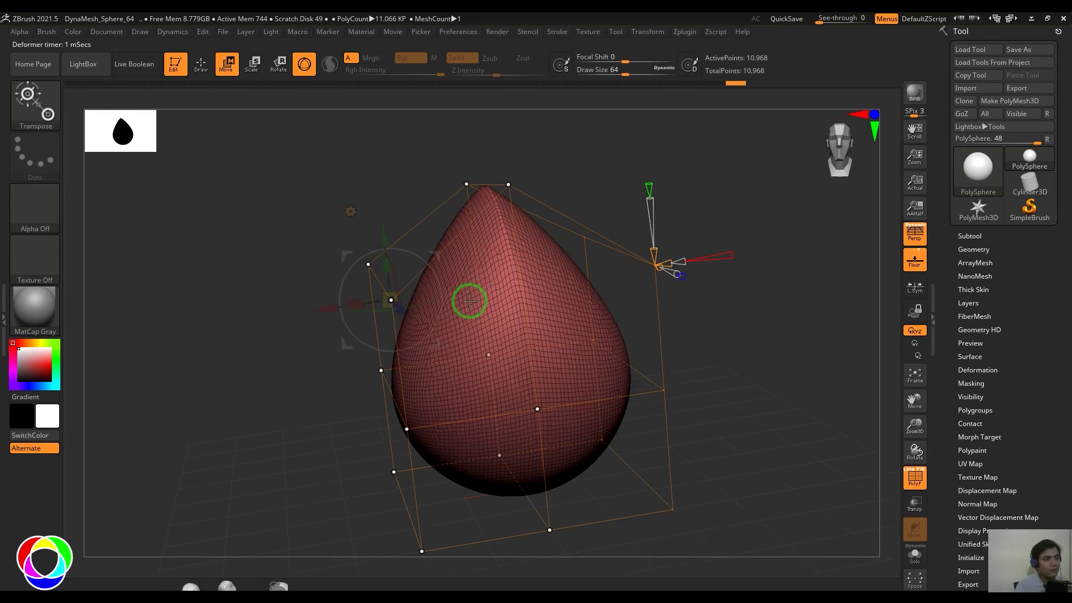
drag(705, 293, 687, 305)
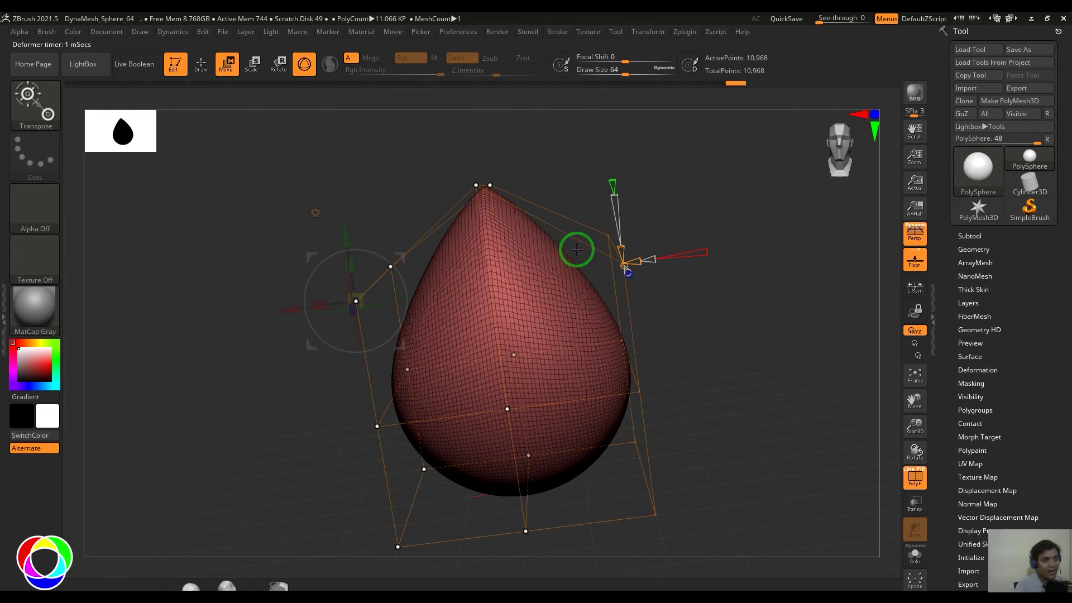
drag(625, 264, 673, 246)
key(ctrl+z)
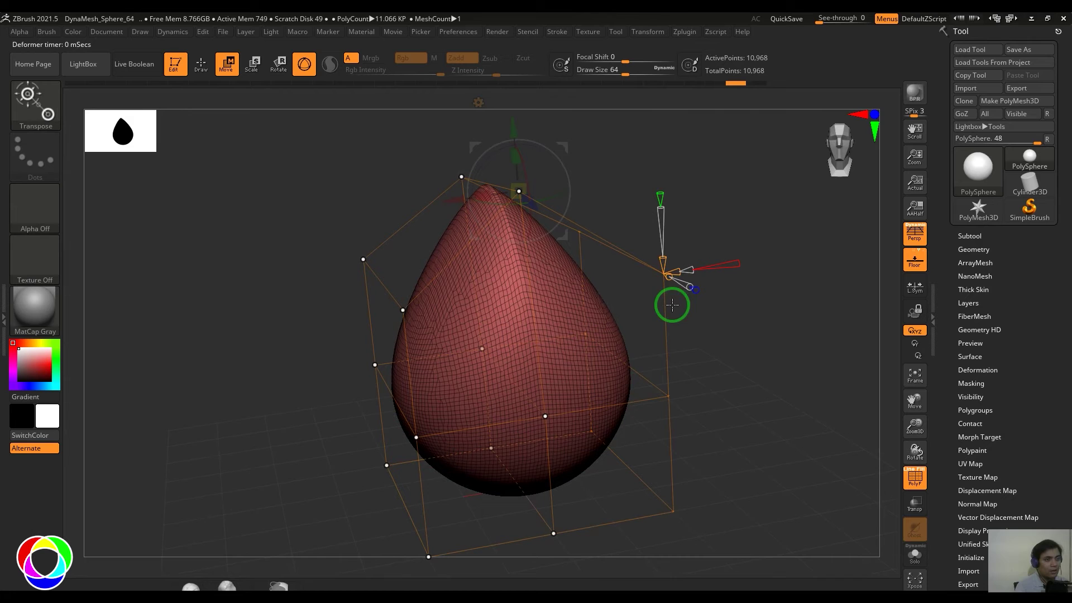
drag(400, 306, 295, 293)
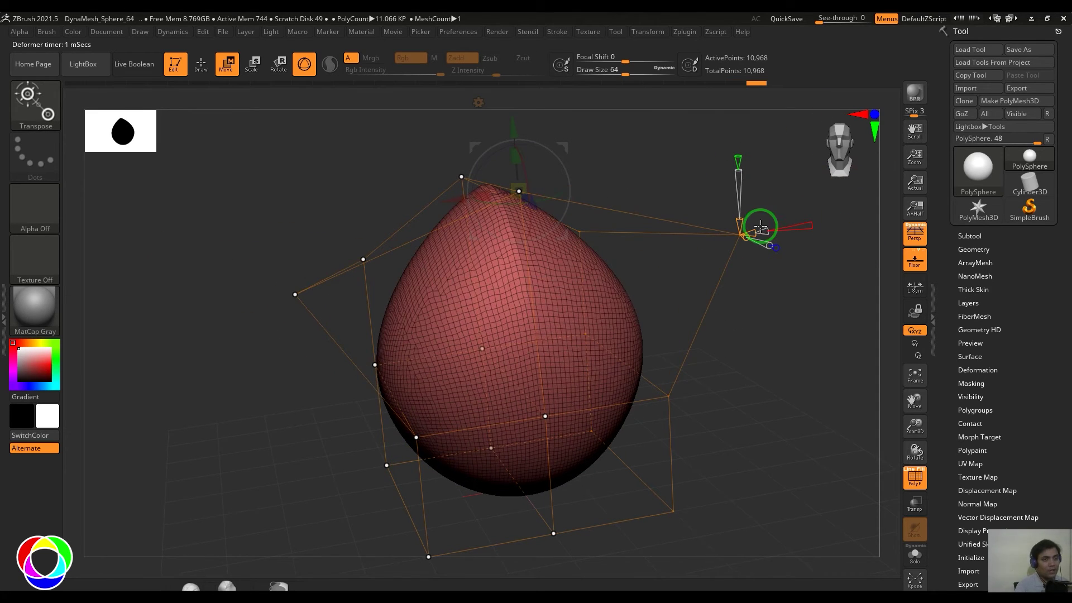
mouse_move(767, 231)
mouse_down()
mouse_move(802, 230)
mouse_move(632, 253)
mouse_up()
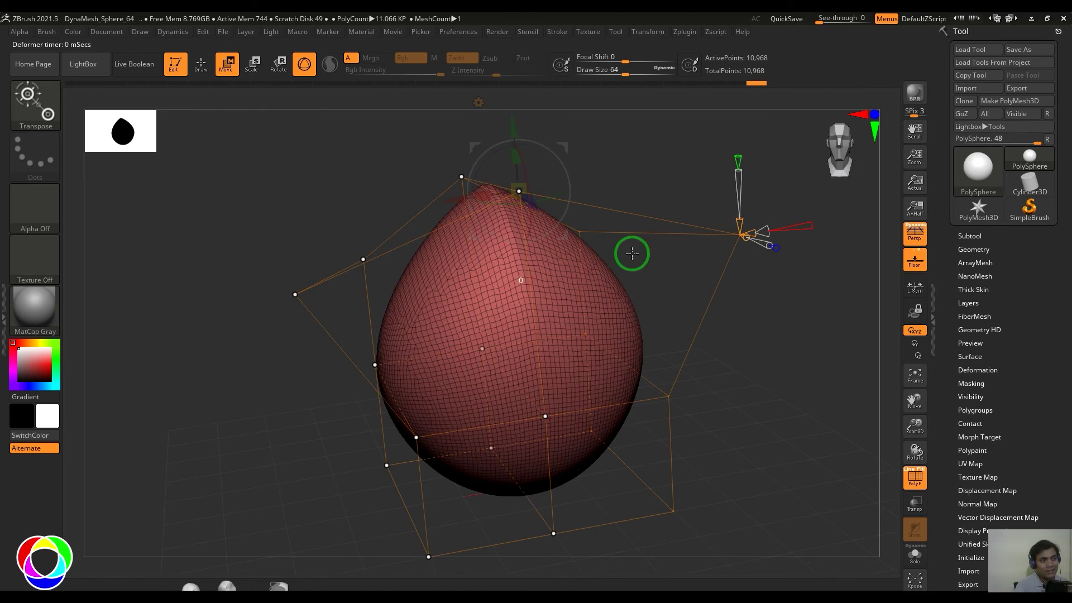
- Undo the recent corner control point edits, and raise the deformer's X smoothness to round off the teardrop
key(ctrl+z)
key(ctrl+z)
key(ctrl+z)
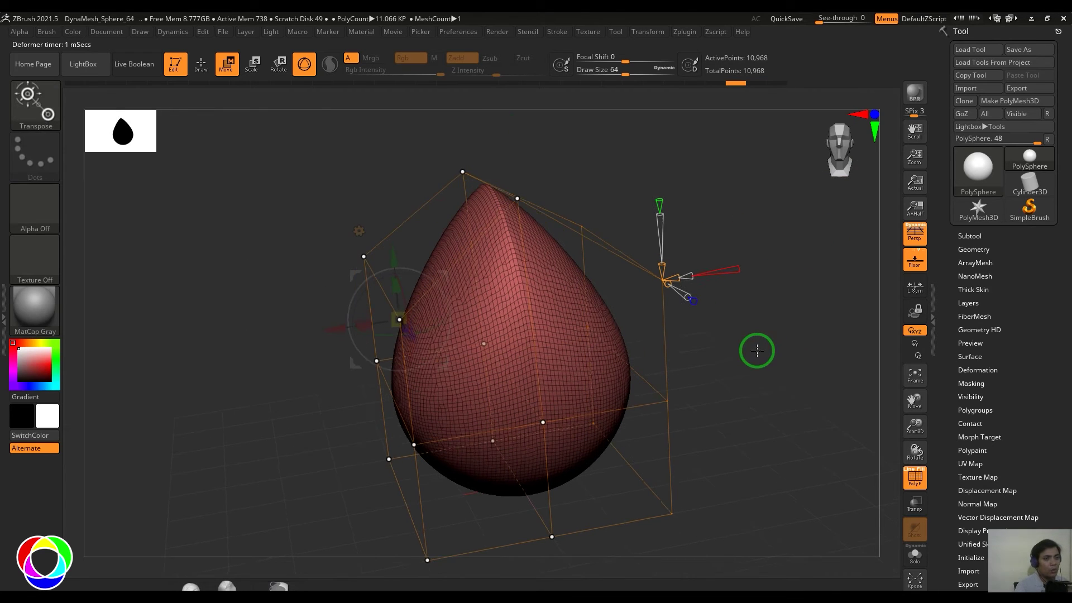
drag(736, 323, 754, 288)
mouse_move(769, 340)
mouse_down()
mouse_move(783, 333)
mouse_move(774, 327)
mouse_up()
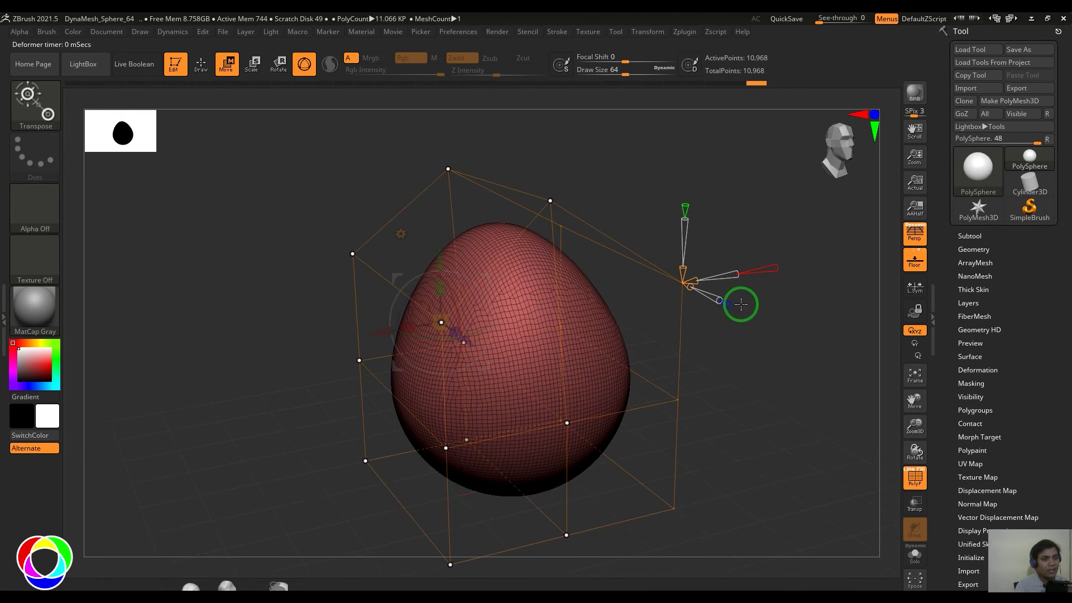
- Lower the deformer's Y and Z smoothness, and pull the top front and mid-height front center control points downward
drag(686, 218, 683, 258)
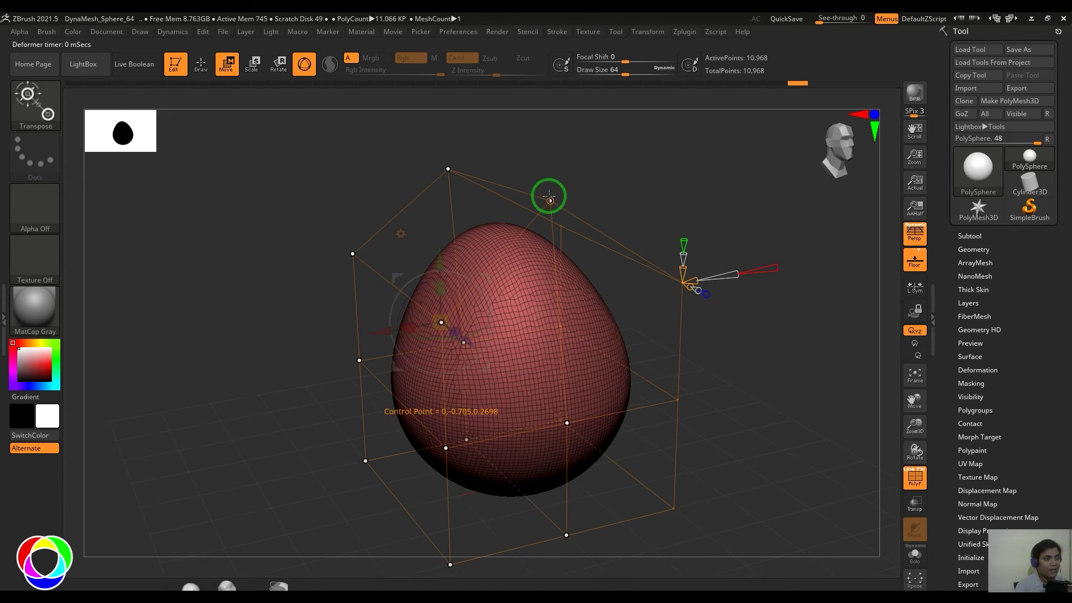
drag(549, 198, 564, 227)
drag(581, 400, 689, 444)
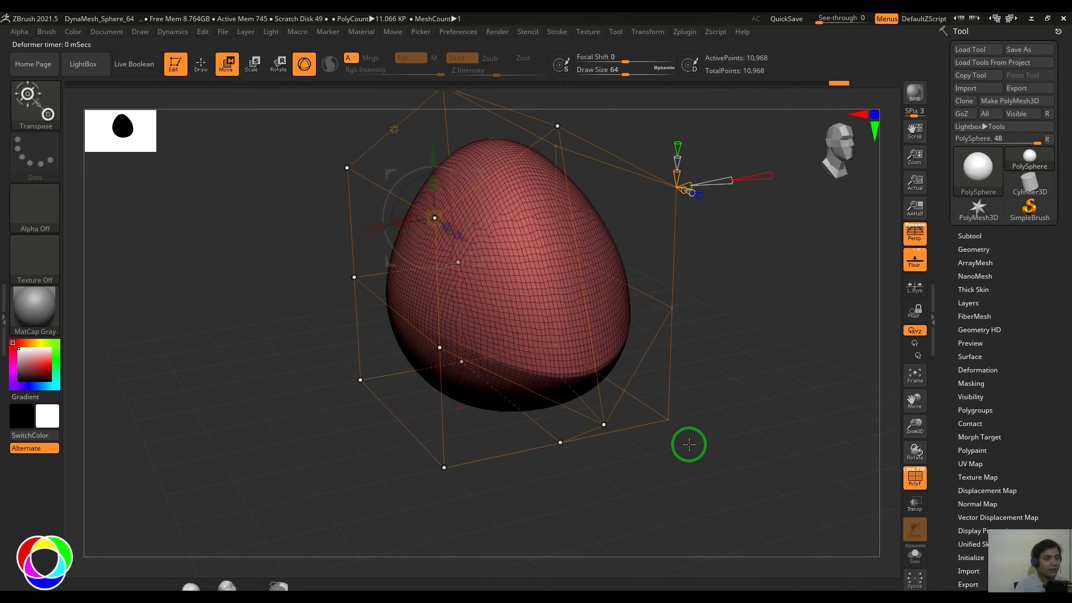
- Undo all deformer edits back to the plain undeformed sphere
drag(726, 391, 777, 349)
key(ctrl+z)
key(ctrl+z)
key(ctrl+z)
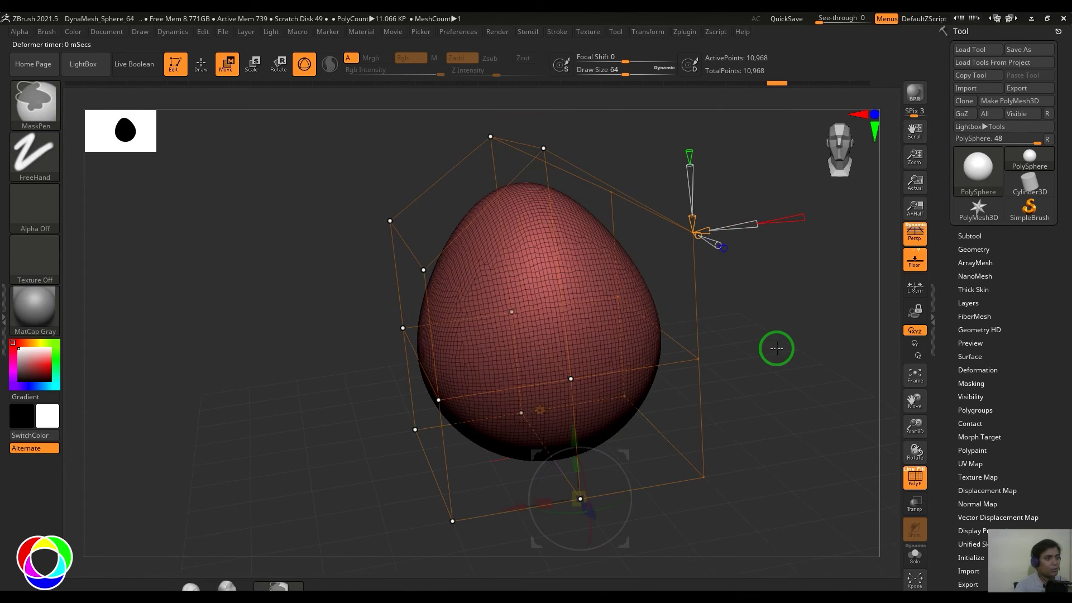
key(ctrl+z)
alt+drag(776, 348, 753, 355)
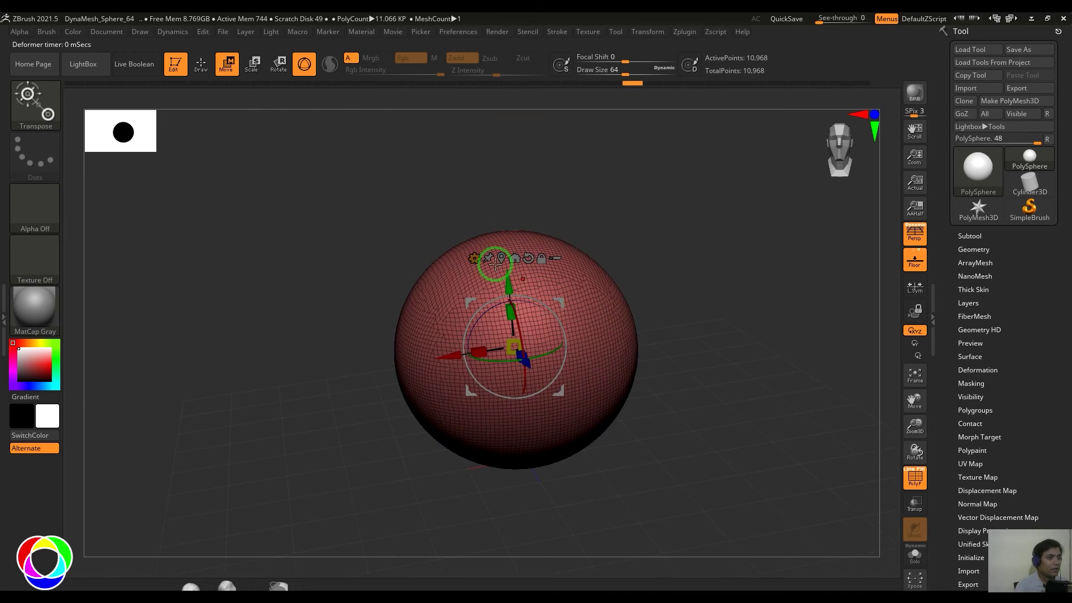
- Apply Deformer Hard to the sphere and set its X symmetry to Mirror
click(479, 258)
click(598, 322)
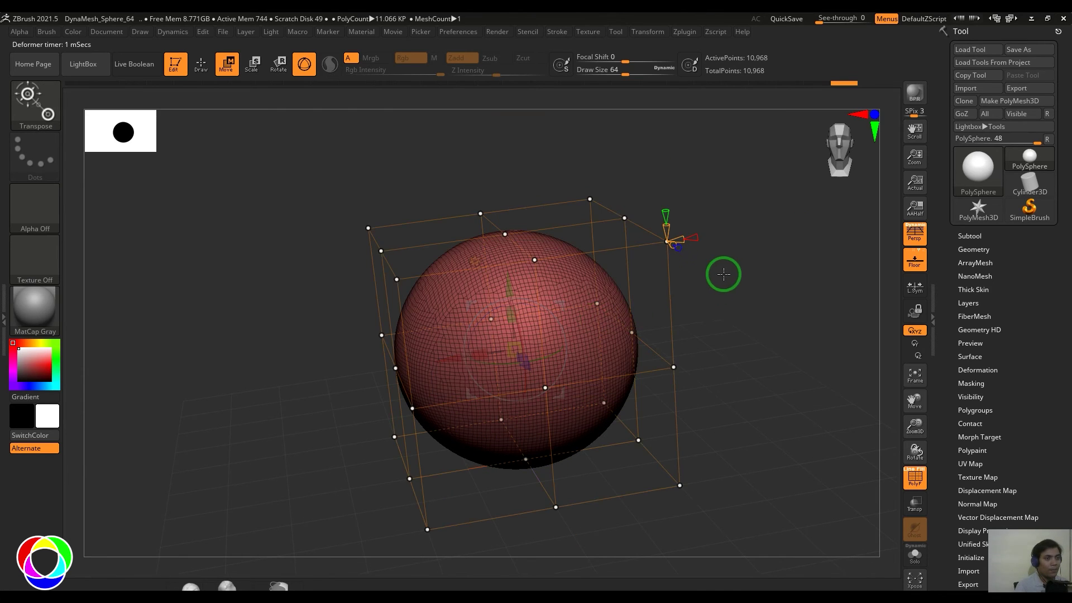
mouse_move(723, 273)
alt+mouse_down()
mouse_move(729, 297)
mouse_move(731, 269)
alt+mouse_up()
mouse_move(701, 241)
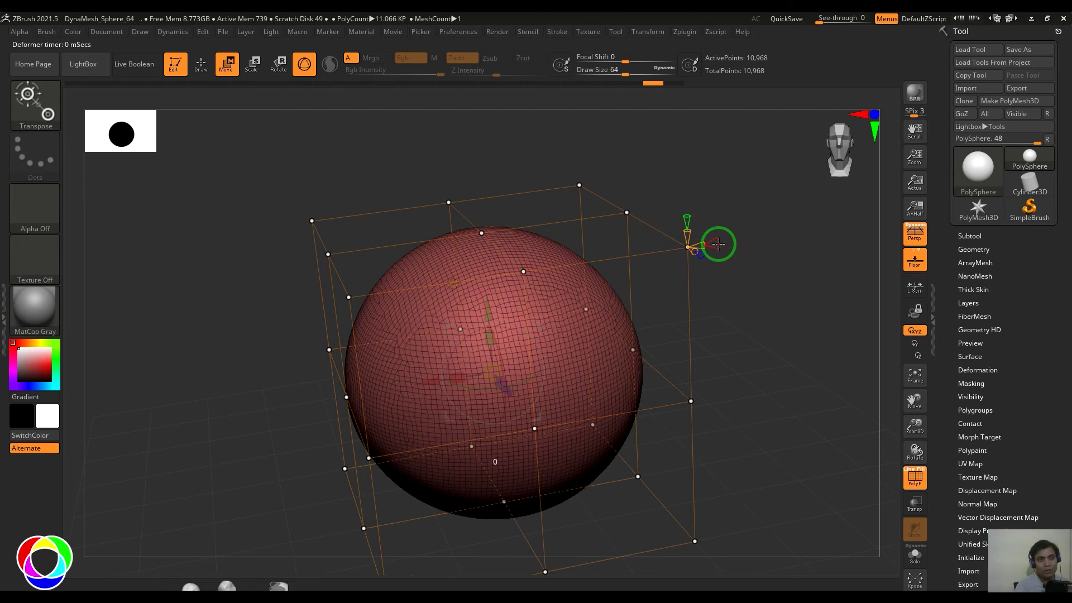
drag(716, 249, 773, 241)
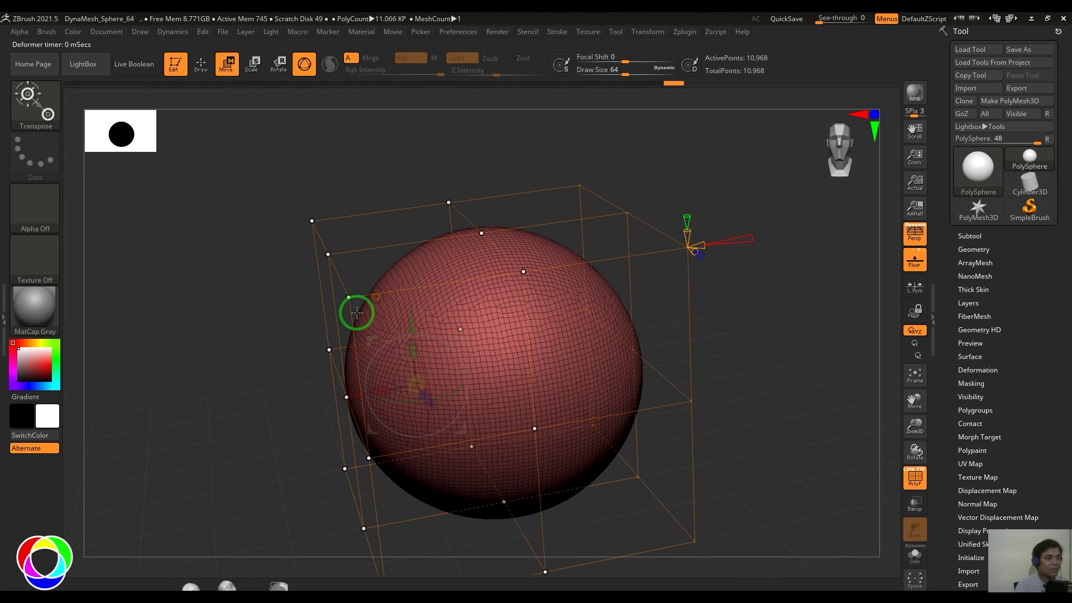
- Raise the front, center and rear control points along the cage's top middle to pull the sphere into a sharp-ridged teardrop
drag(523, 272, 534, 138)
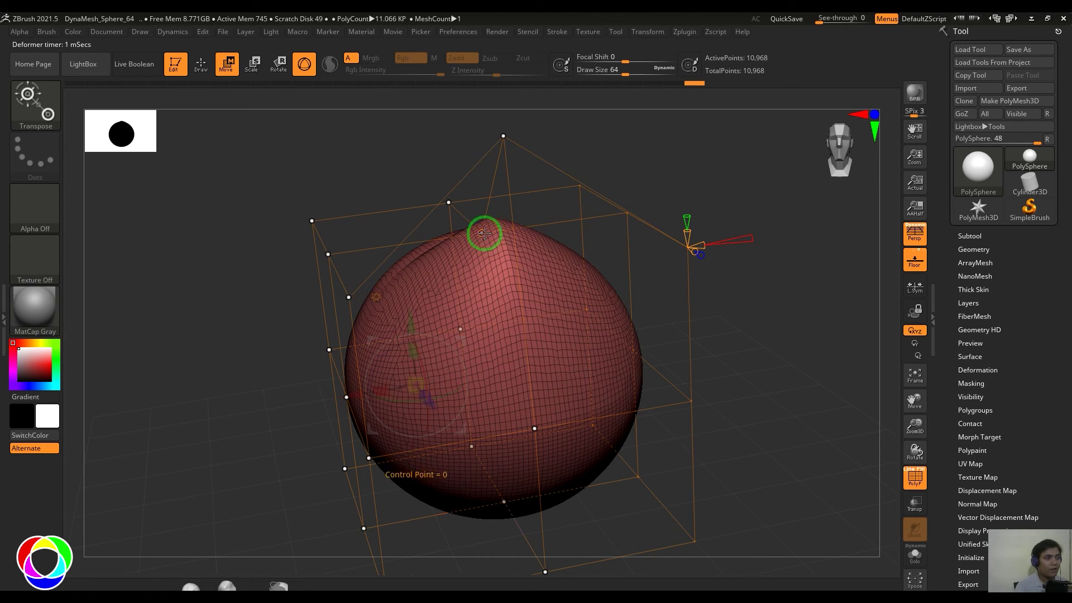
drag(482, 233, 471, 177)
drag(756, 343, 639, 302)
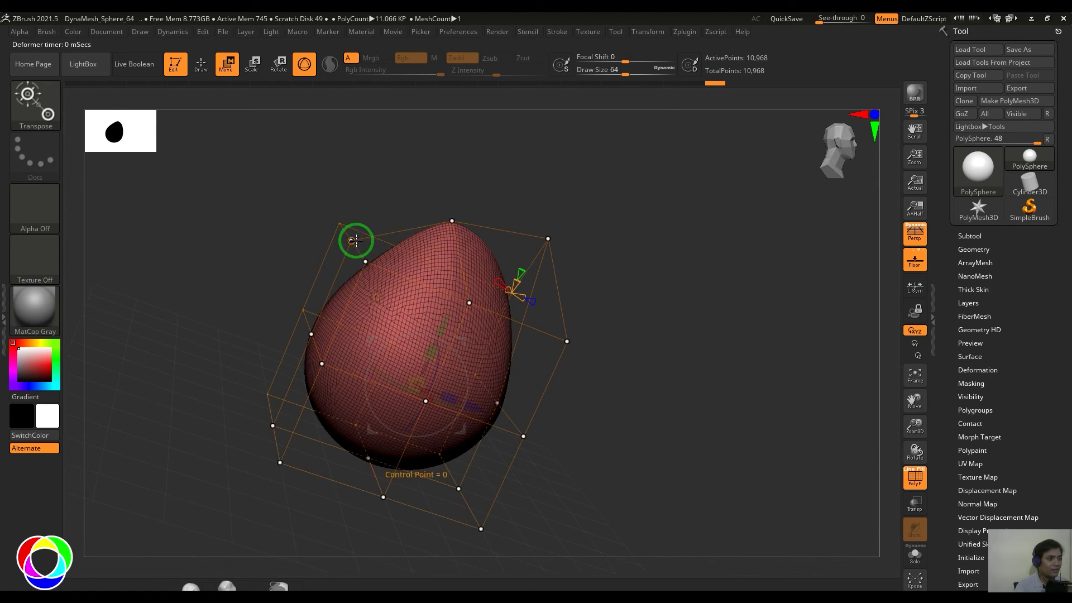
drag(354, 239, 364, 184)
drag(651, 300, 701, 348)
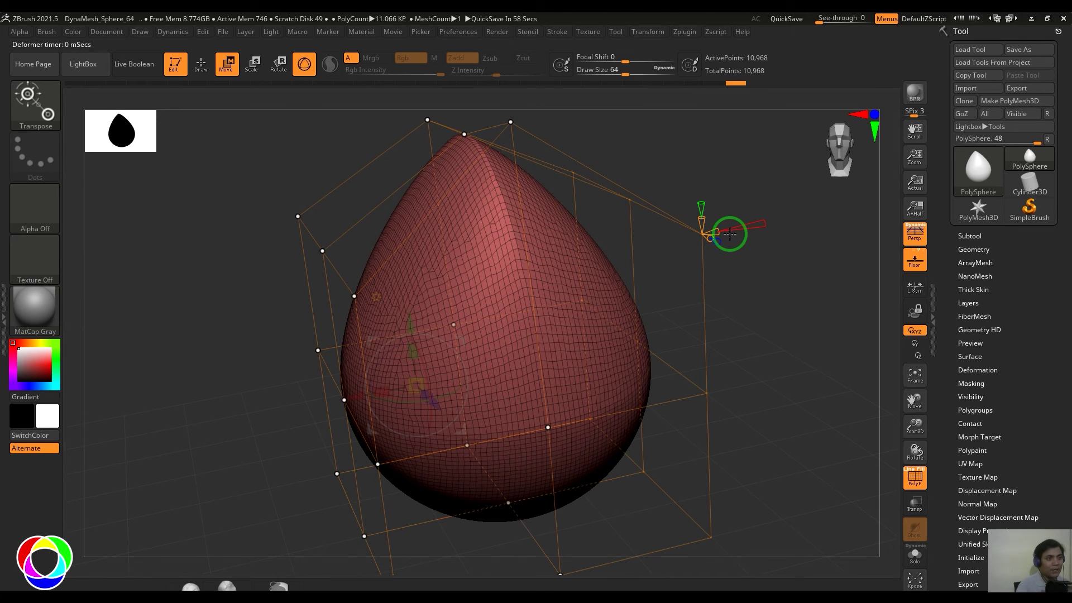
- Undo the raised control points and switch the sphere's transform type to Deformer Soft
key(ctrl+z)
key(ctrl+z)
key(ctrl+z)
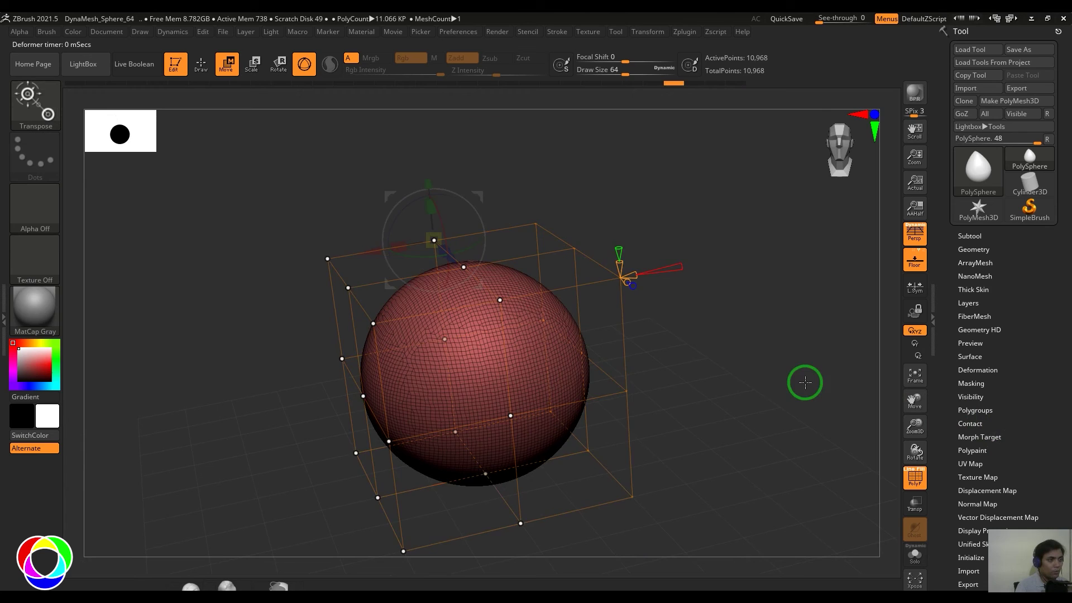
click(435, 280)
click(653, 344)
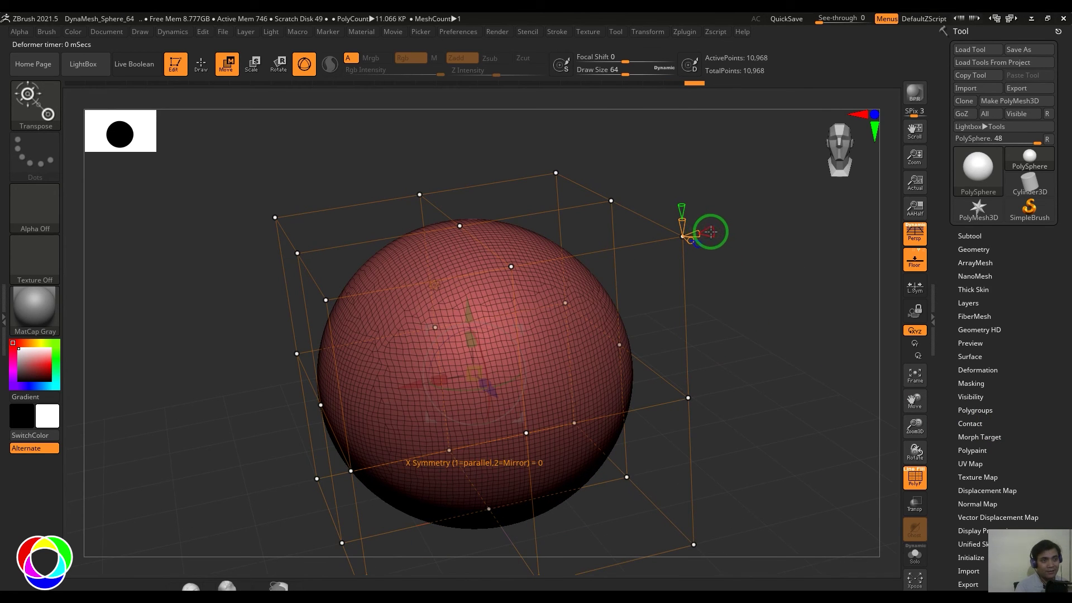
- With X symmetry set to Mirror, raise the three top middle control points to shape the sphere into a smooth egg
drag(459, 227, 459, 150)
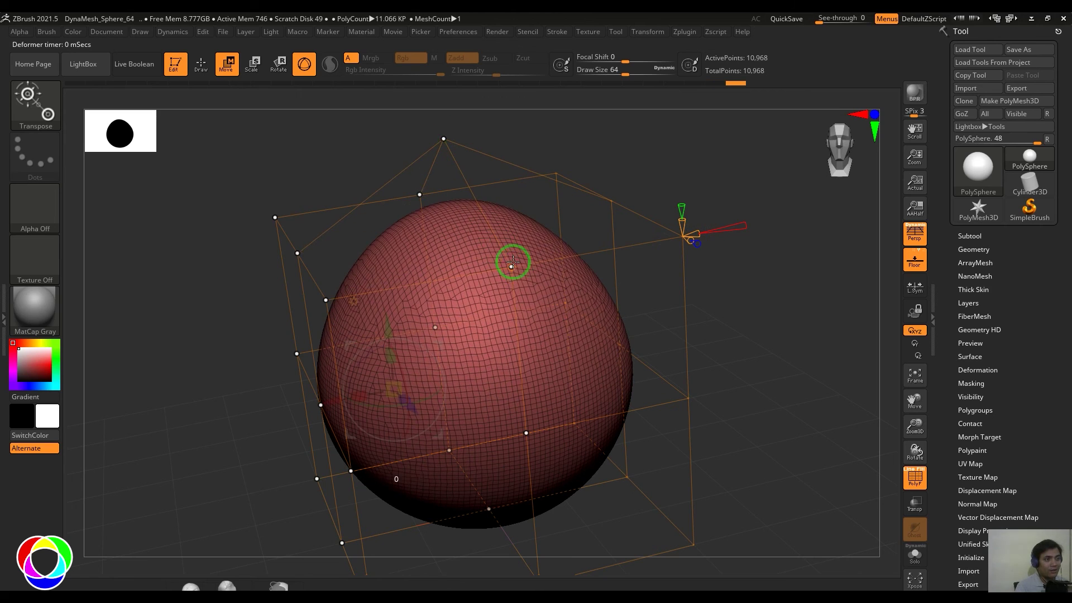
drag(510, 261, 494, 174)
drag(419, 192, 413, 155)
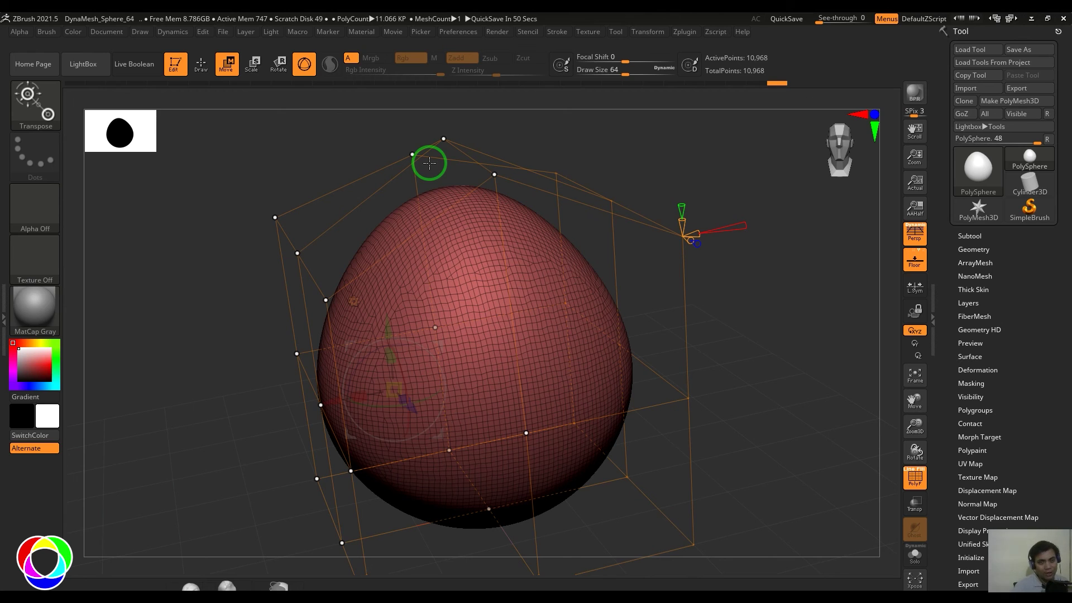
- Undo the raised points of the soft deformer and switch the sphere's transform type to the standard Deformer
key(ctrl+z)
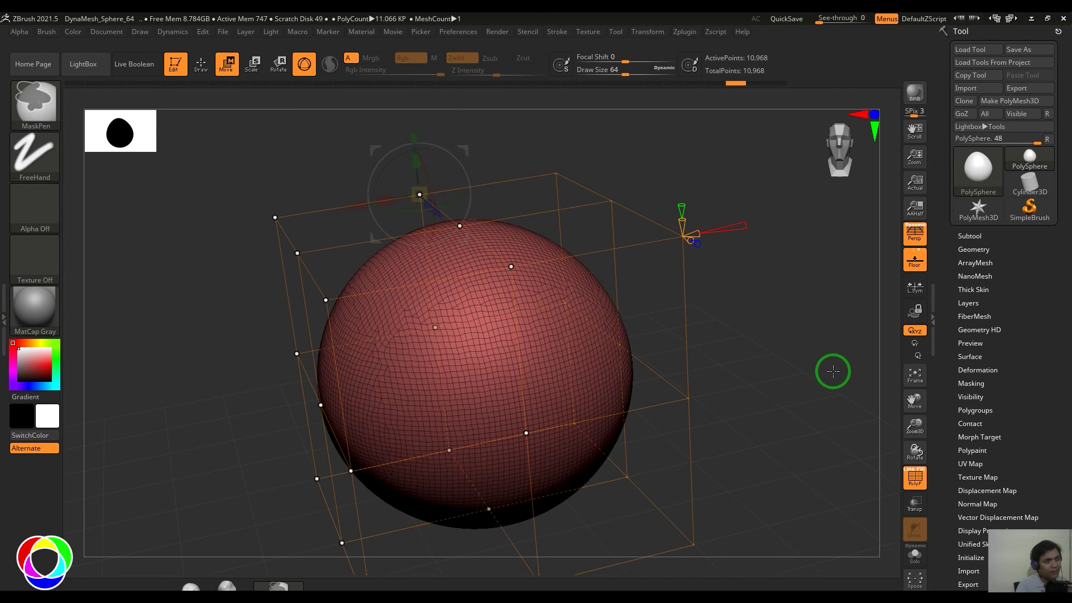
key(ctrl+z)
click(430, 278)
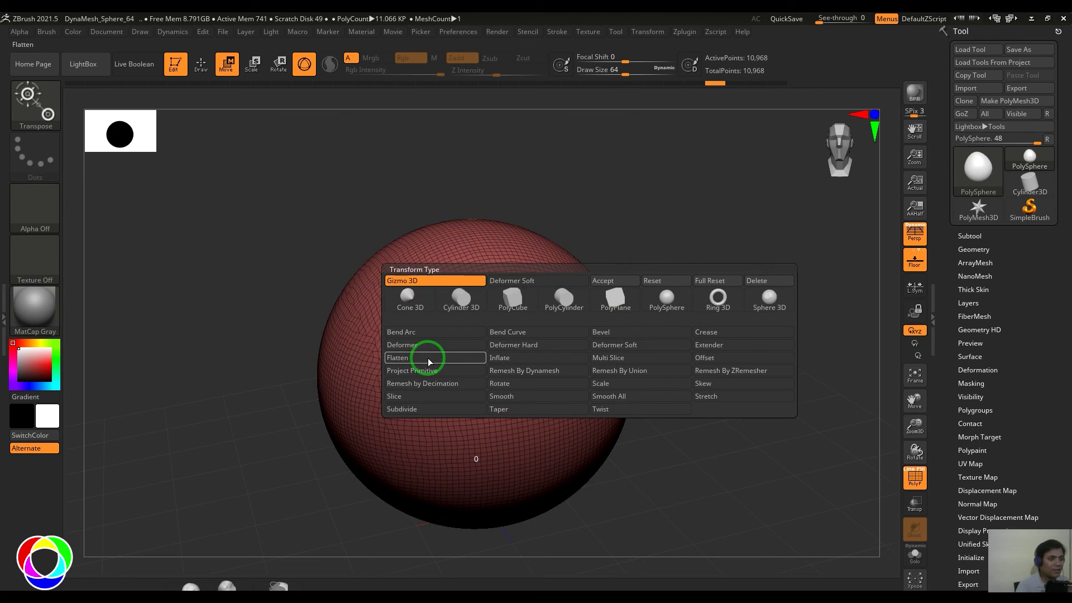
click(431, 350)
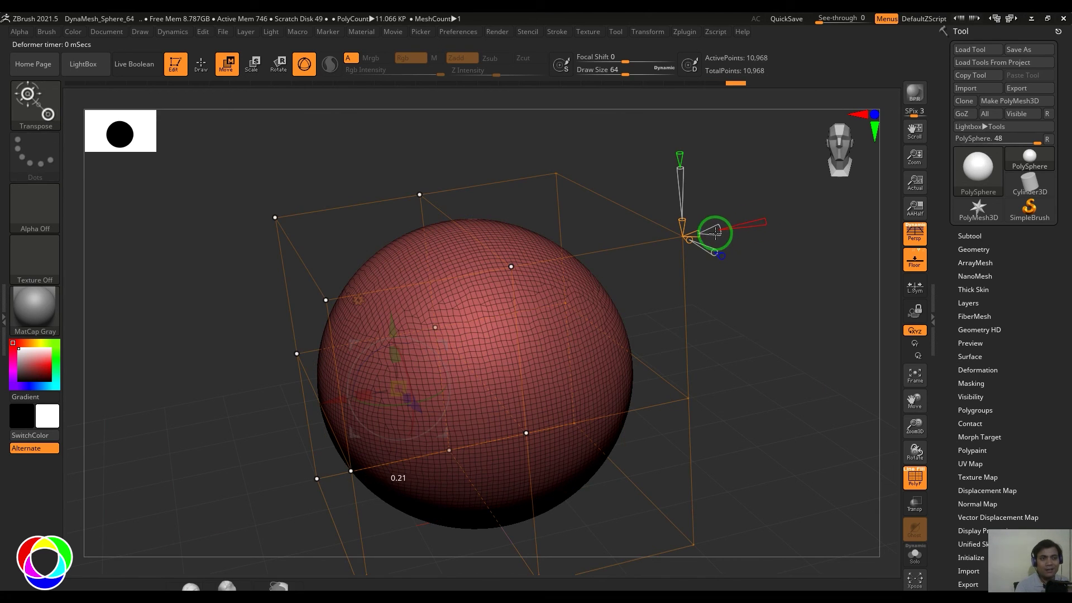